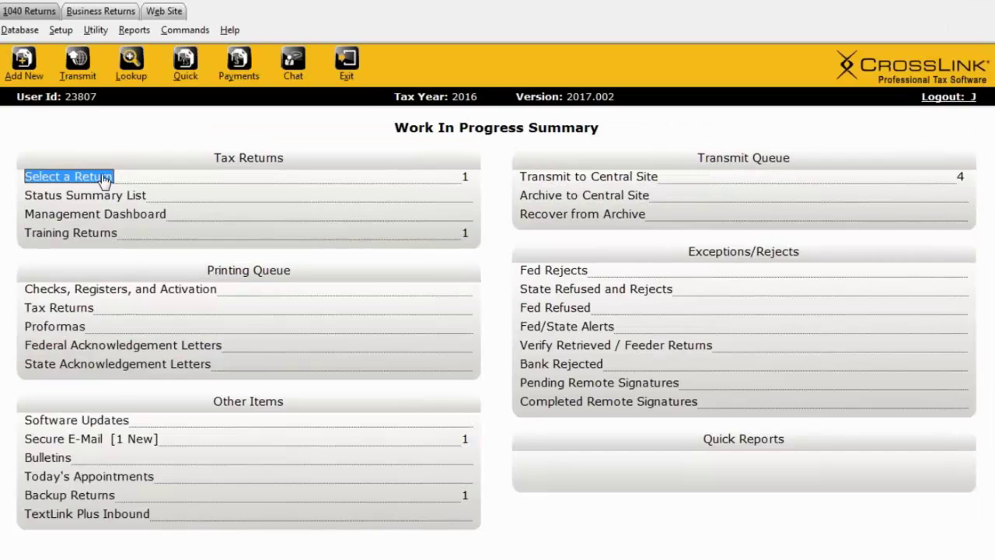
Open the sample single filer's saved 2016 return from the returns list.
{"action": "left_click", "coordinate": [101, 174]}
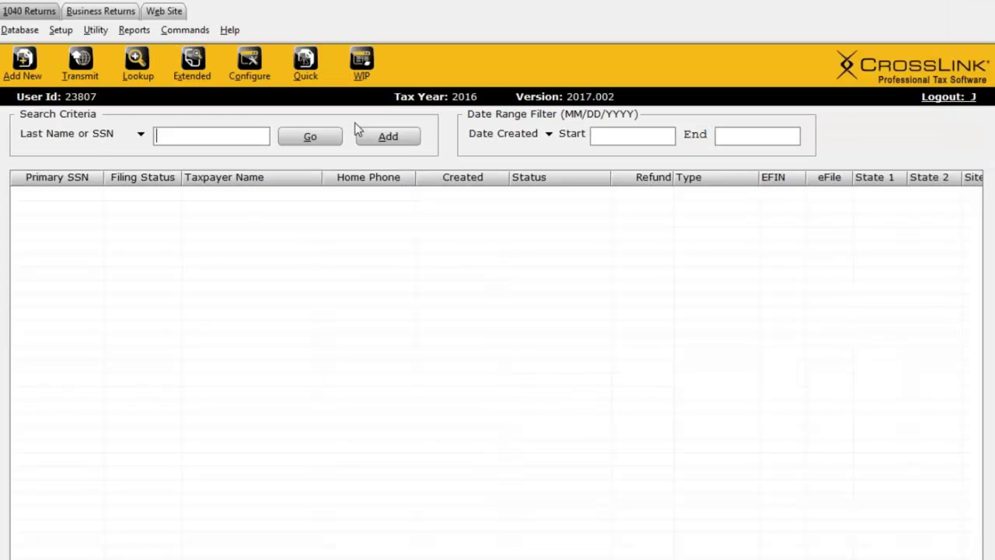
{"action": "left_click", "coordinate": [322, 137]}
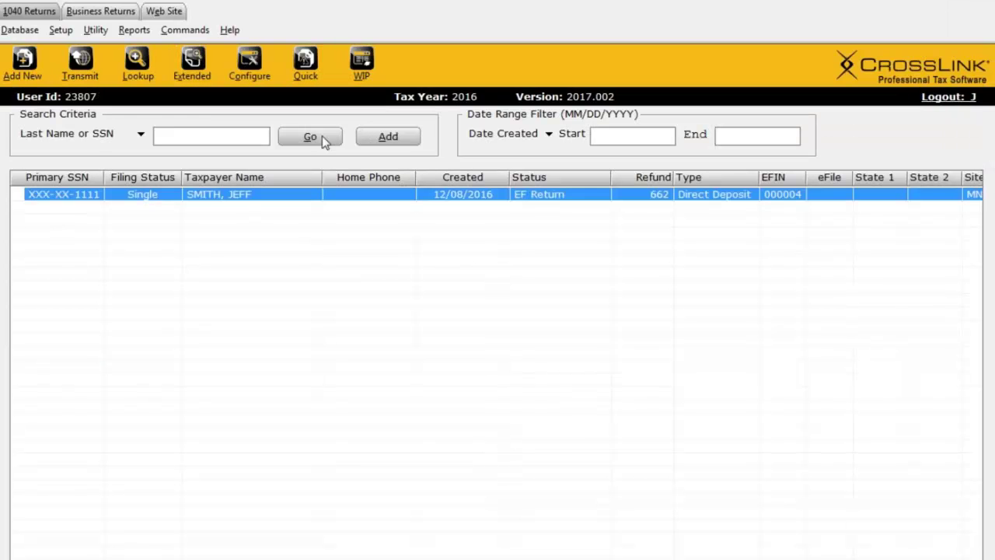
{"action": "double_click", "coordinate": [302, 200]}
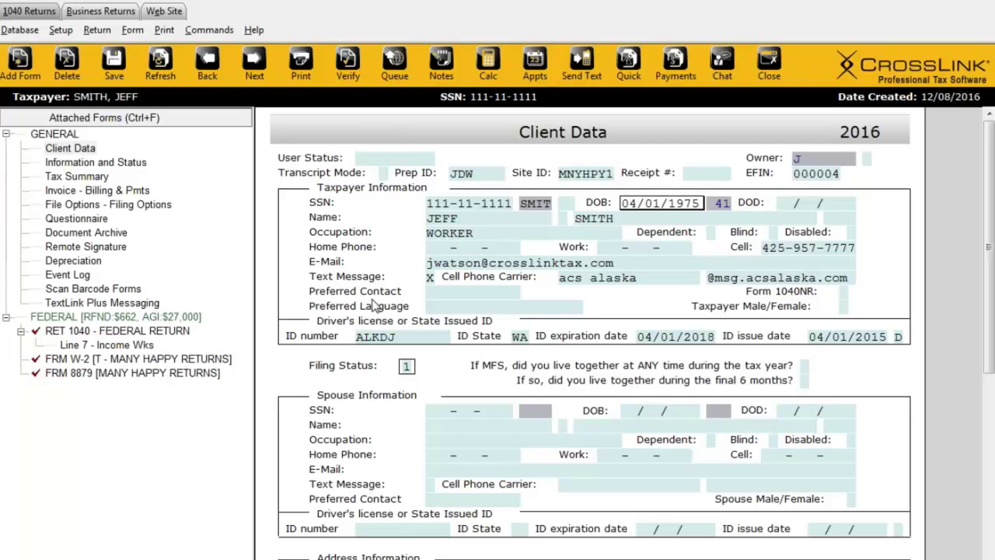
Review the W-2 wages, then display Form 1040 showing the $662 refund and $27,000 AGI.
{"action": "left_click", "coordinate": [125, 361]}
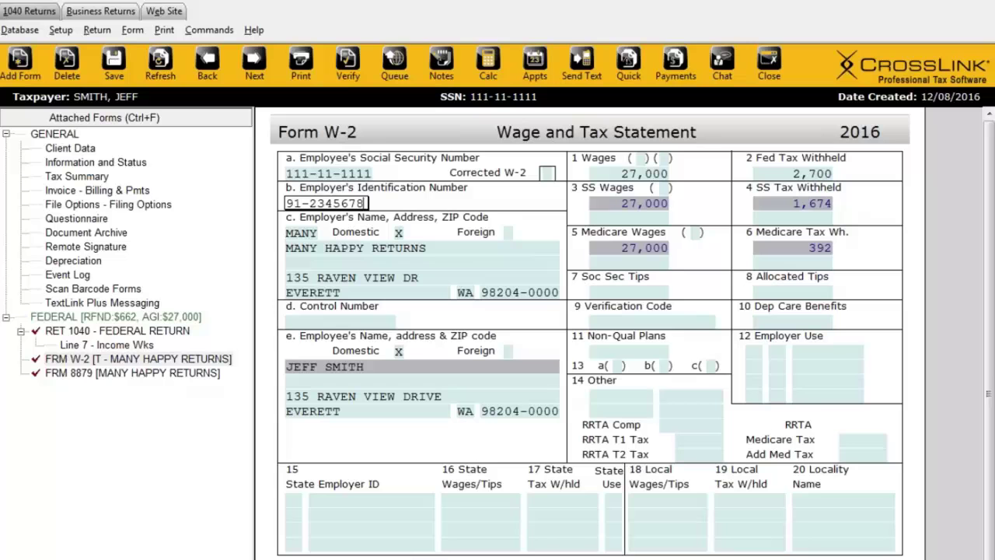
{"action": "left_click", "coordinate": [108, 331]}
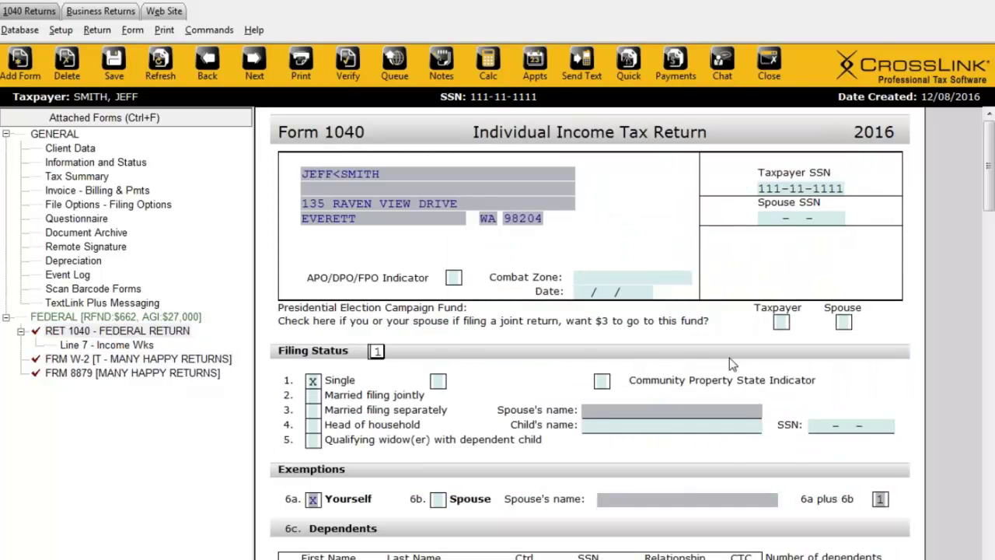
{"action": "mouse_move", "coordinate": [988, 206]}
{"action": "left_mouse_down"}
{"action": "mouse_move", "coordinate": [991, 252]}
{"action": "mouse_move", "coordinate": [991, 204]}
{"action": "left_mouse_up"}
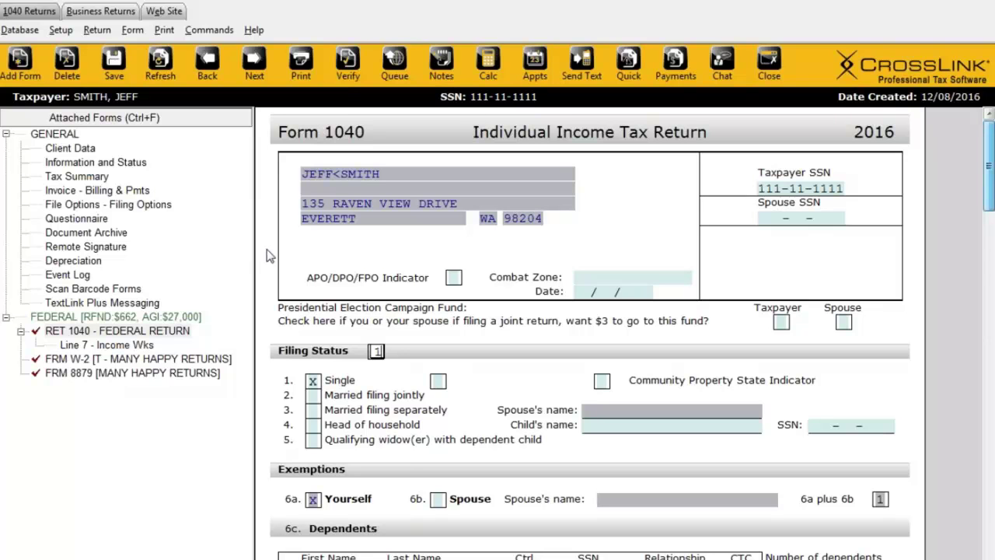
{"action": "left_click", "coordinate": [30, 74]}
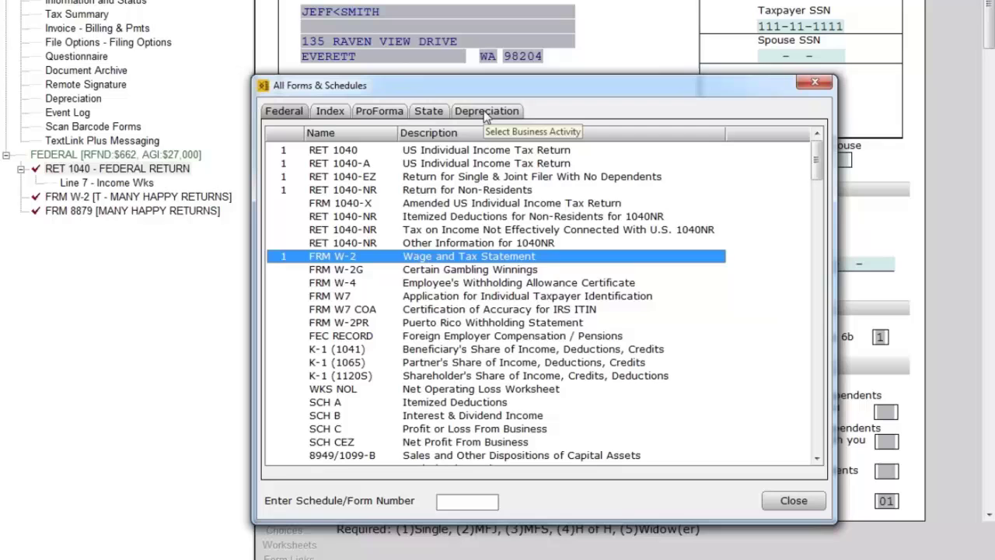
{"action": "left_click", "coordinate": [486, 113]}
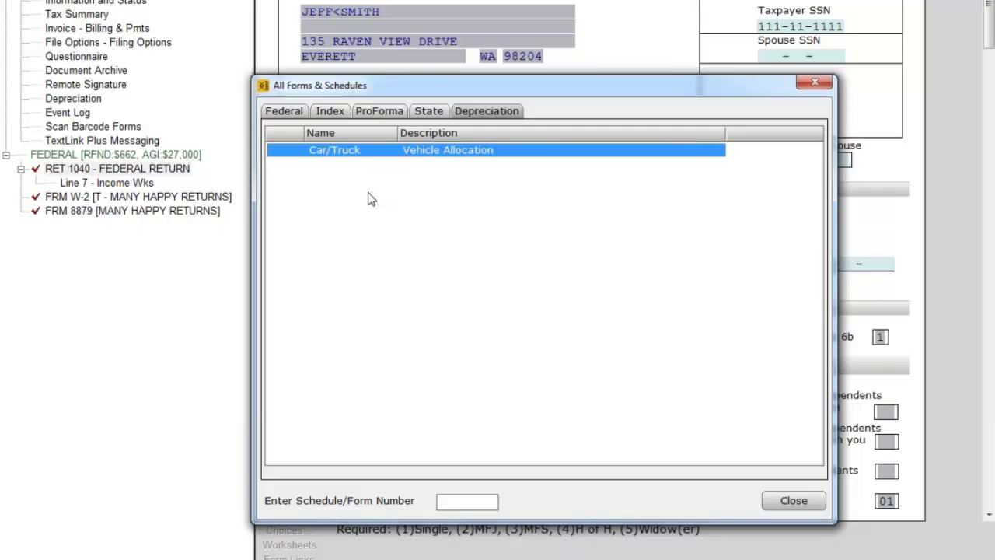
{"action": "left_click", "coordinate": [814, 83]}
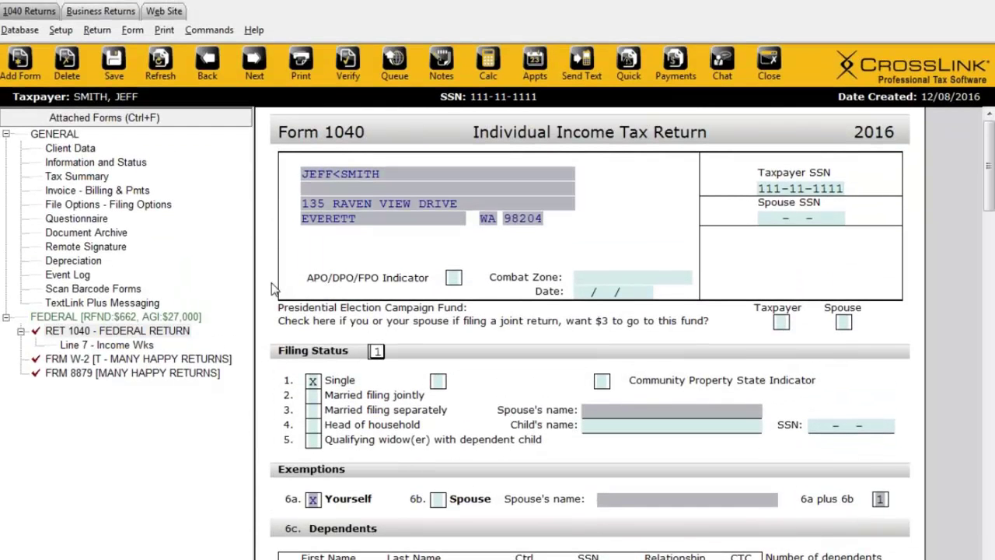
Add a Schedule C form and enter LANDSCAPING as its principal business.
{"action": "left_click", "coordinate": [23, 66]}
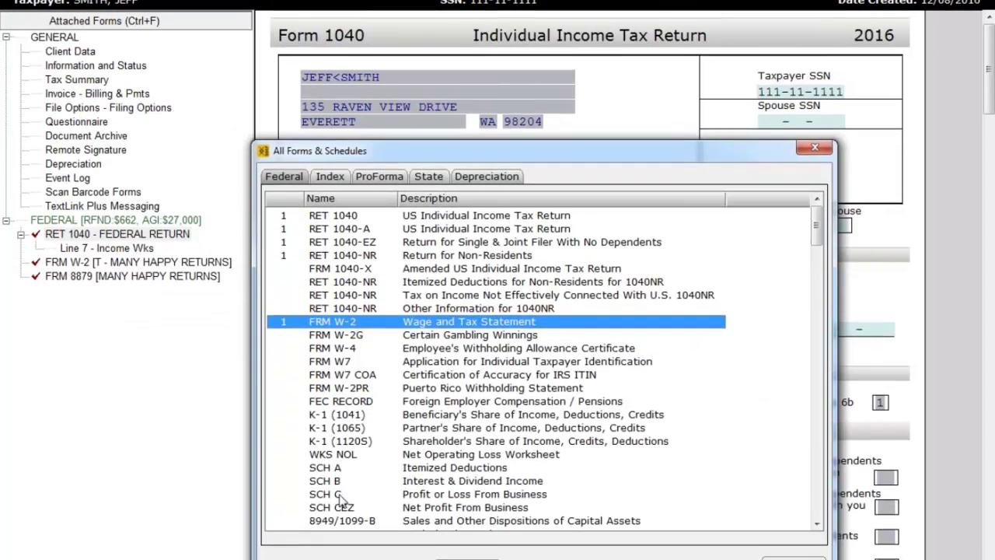
{"action": "double_click", "coordinate": [335, 496]}
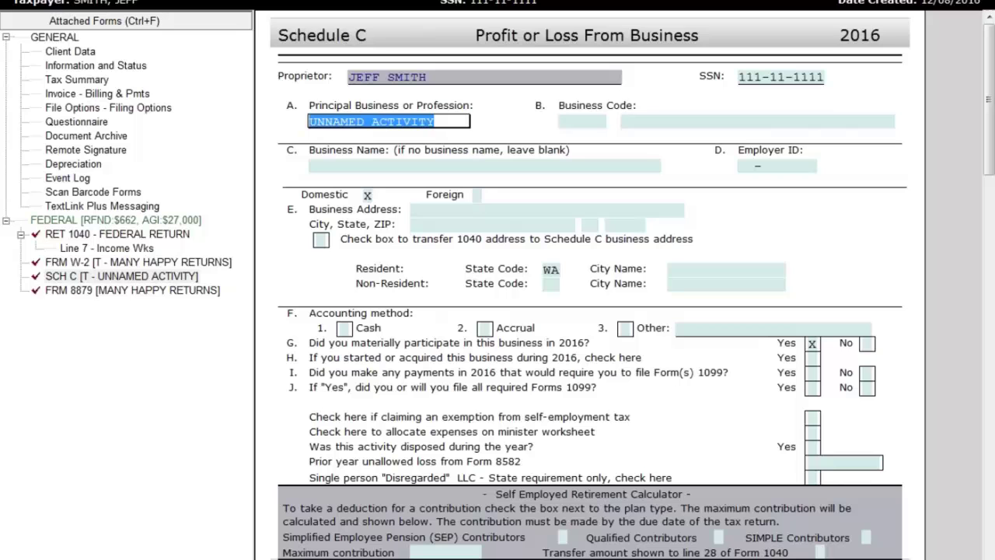
{"action": "type", "text": "LA"}
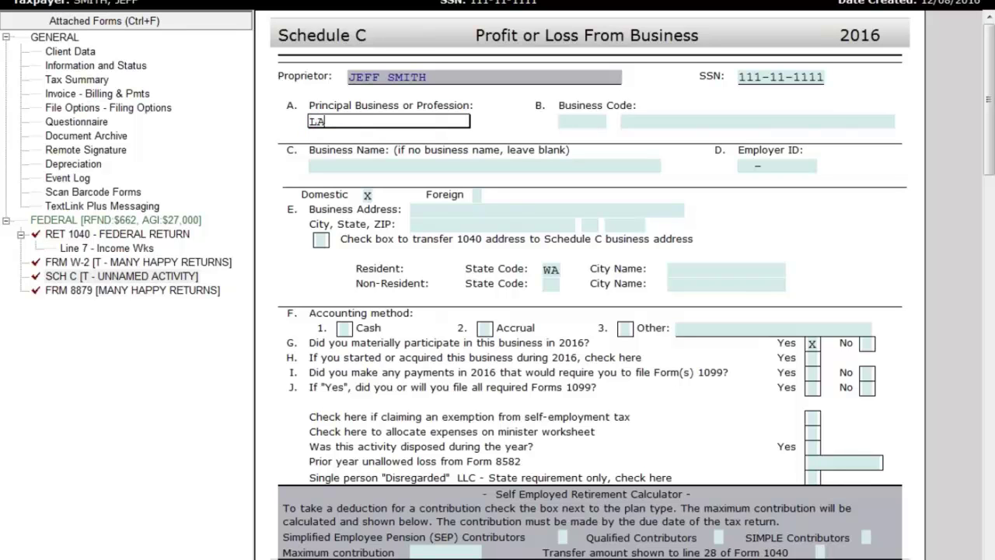
{"action": "type", "text": "NDSCAPING"}
{"action": "key", "text": "Tab"}
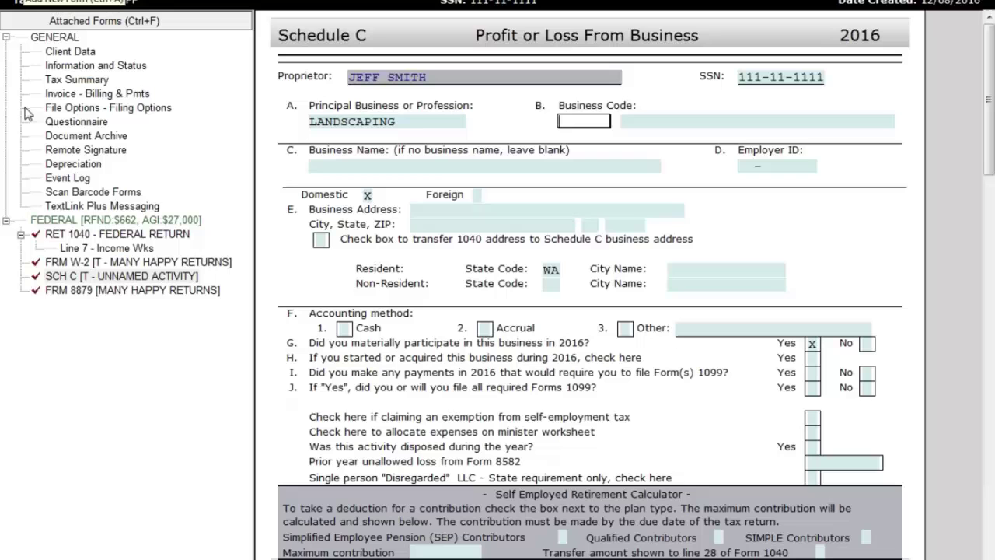
Reopen the LANDSCAPING Schedule C, showing material participation Yes and state code WA.
{"action": "left_click", "coordinate": [117, 278]}
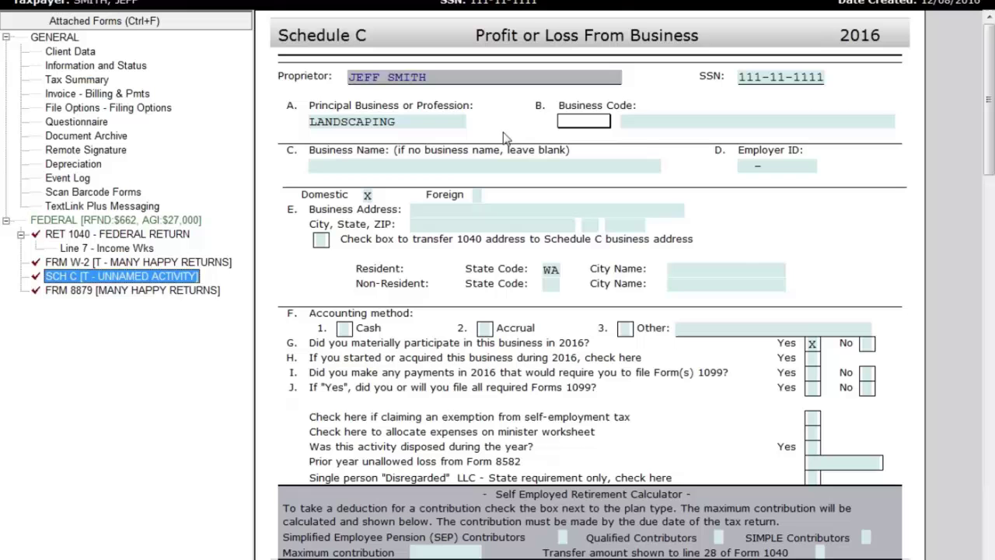
{"action": "left_click", "coordinate": [115, 261]}
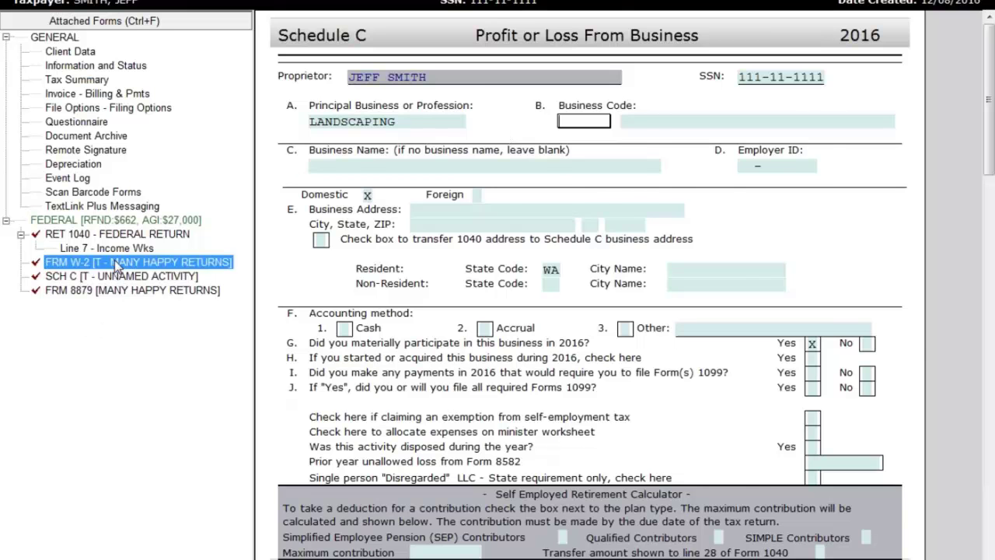
{"action": "left_click", "coordinate": [136, 278]}
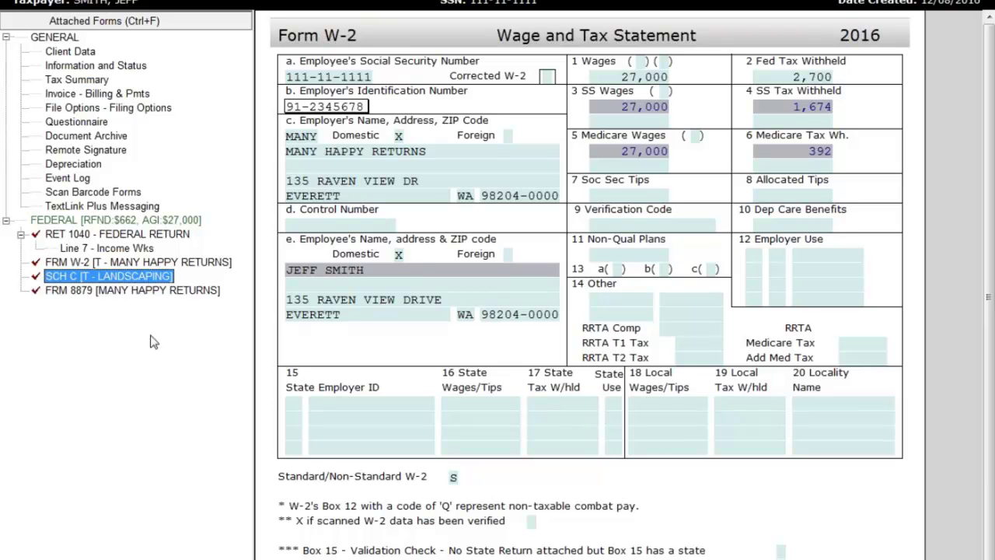
{"action": "double_click", "coordinate": [105, 275]}
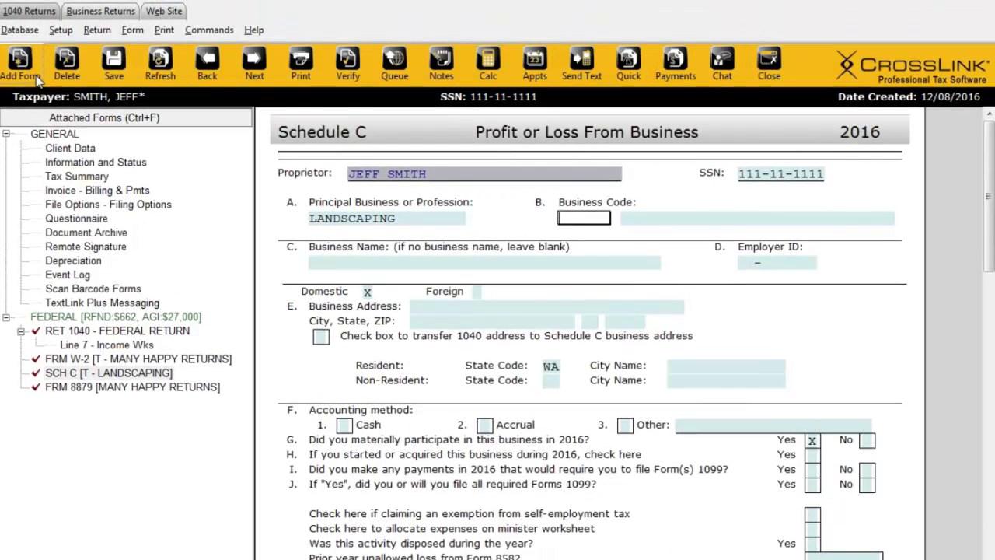
Check the LANDSCAPING Schedule C under Depreciation, then return to the federal forms list.
{"action": "left_click", "coordinate": [24, 56]}
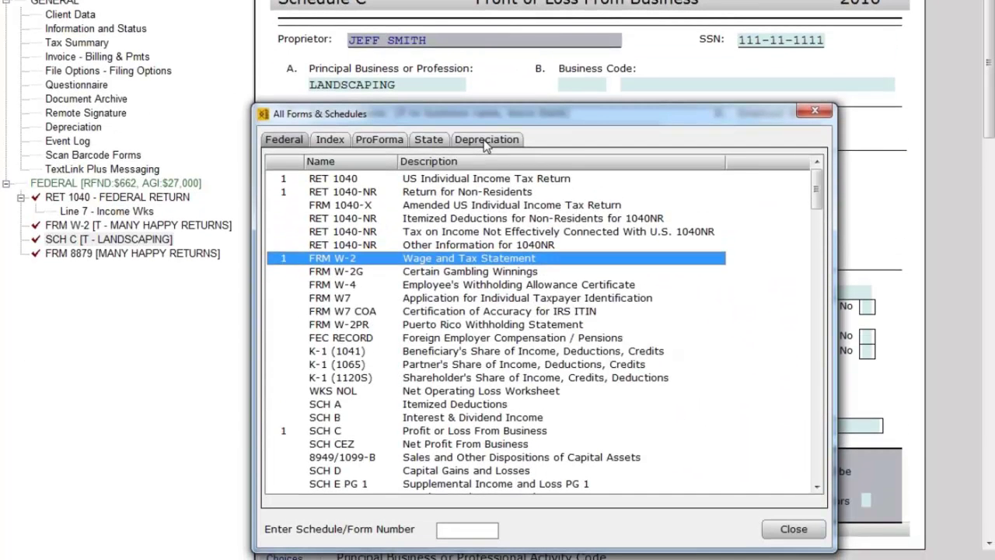
{"action": "left_click", "coordinate": [487, 244]}
{"action": "left_click", "coordinate": [329, 193]}
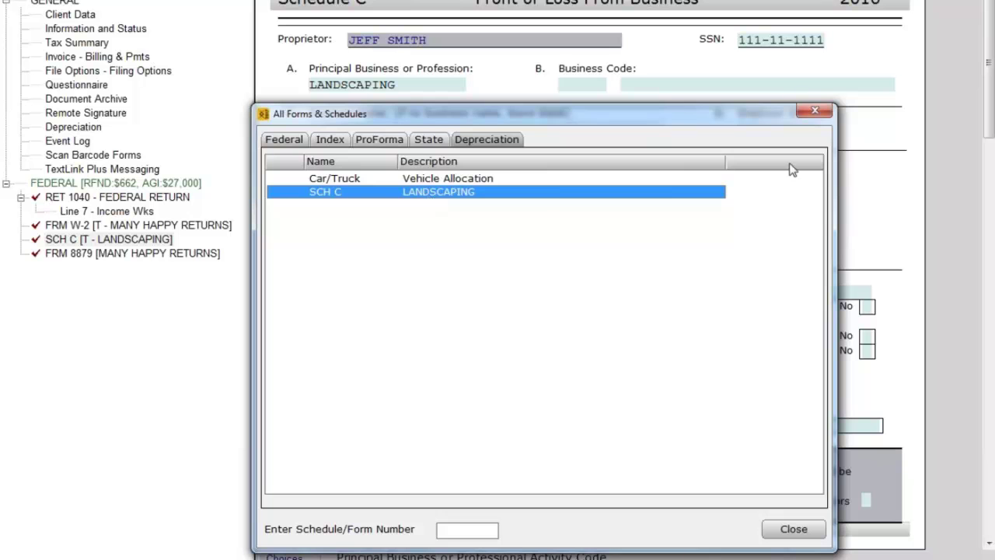
{"action": "left_click", "coordinate": [284, 140]}
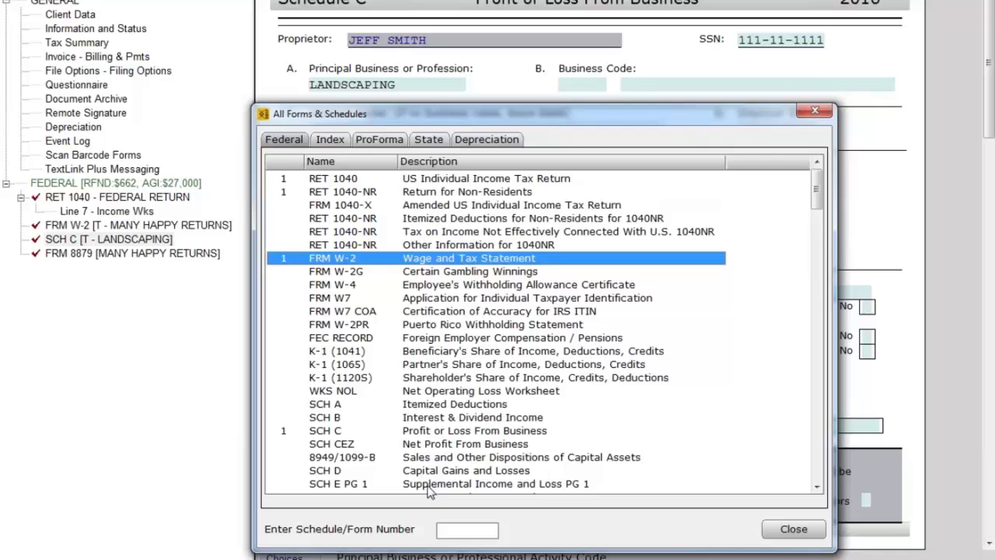
Add Schedule E with the taxpayer's home address as the rental property, then reopen the depreciation list.
{"action": "key", "text": "Escape"}
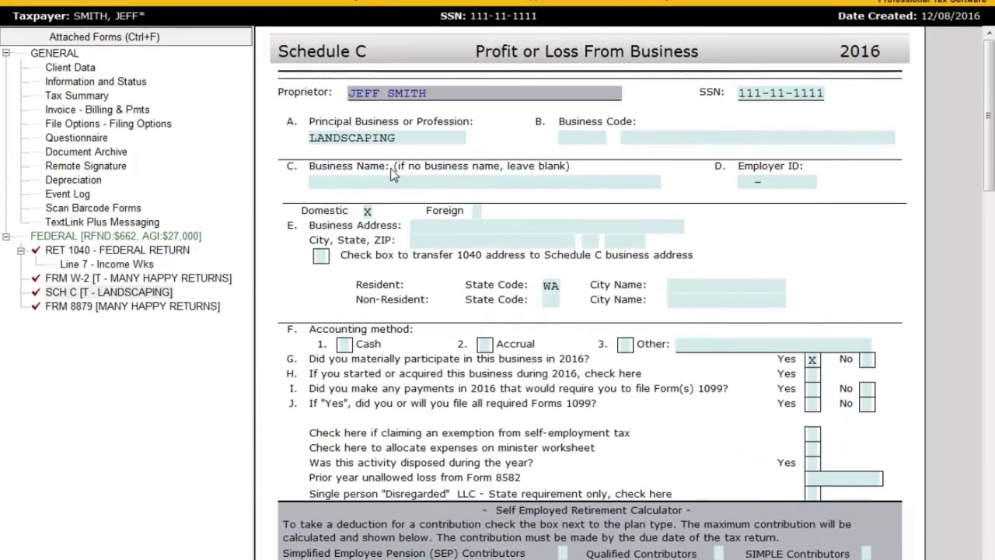
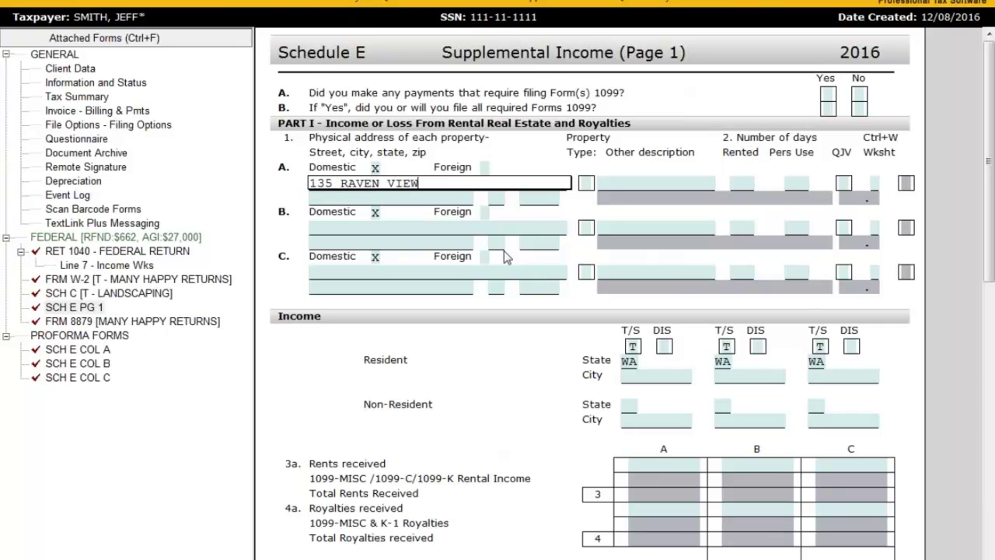
{"action": "key", "text": "Tab"}
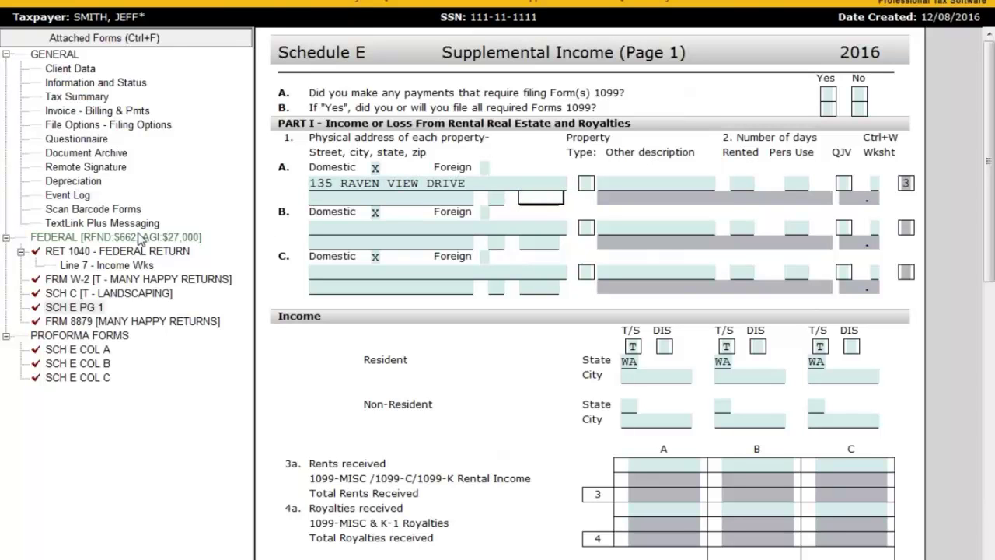
{"action": "left_click", "coordinate": [118, 311]}
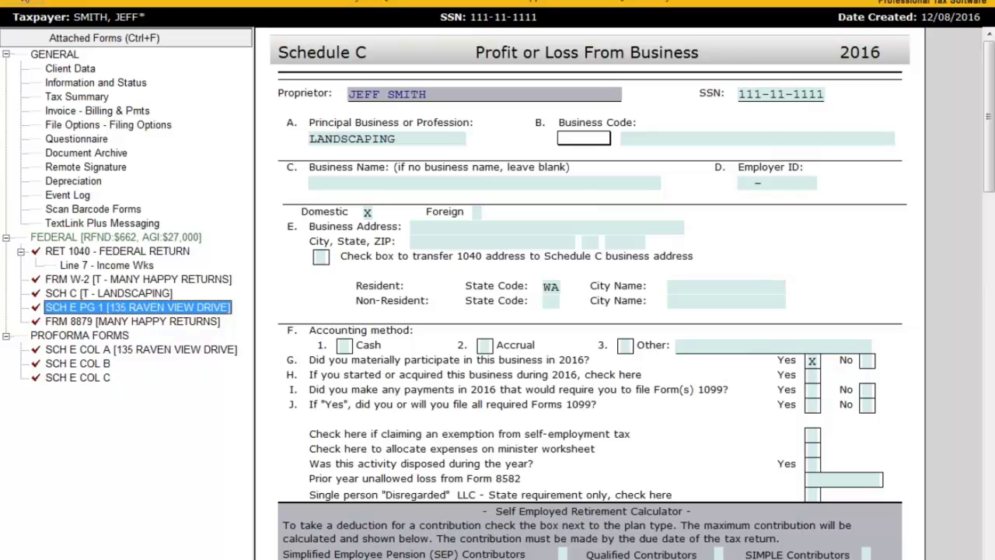
{"action": "left_click", "coordinate": [24, 3]}
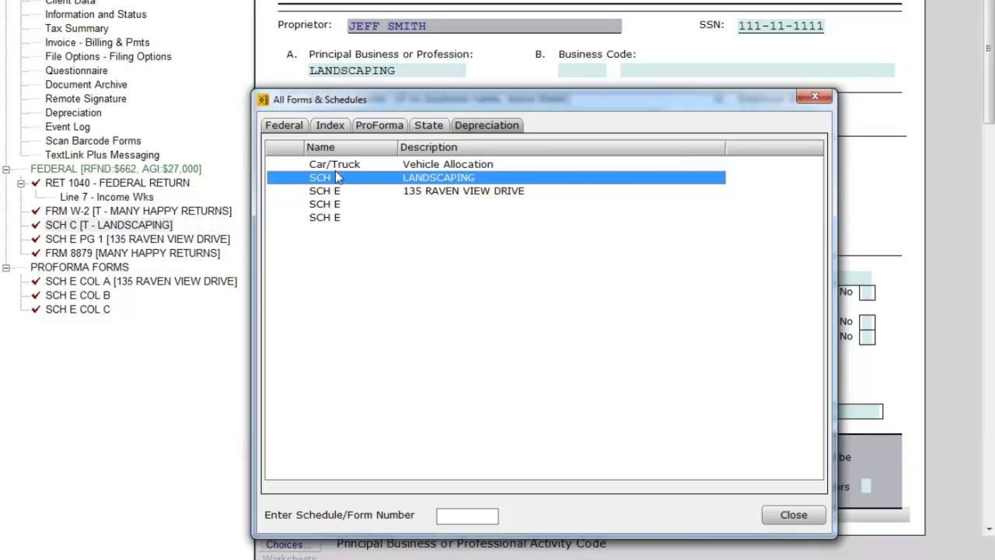
Open the empty Business Activity Asset list for the SCH C LANDSCAPING activity.
{"action": "left_click", "coordinate": [339, 167]}
{"action": "double_click", "coordinate": [441, 180]}
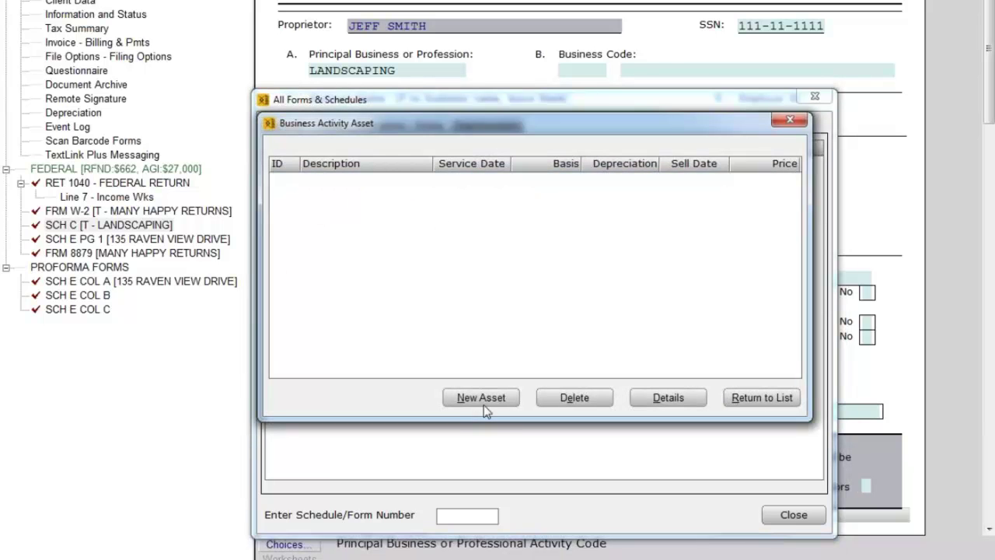
Create asset 001 COMPUTER in class 02 Computers and Peripheral Equipment.
{"action": "left_click", "coordinate": [481, 398]}
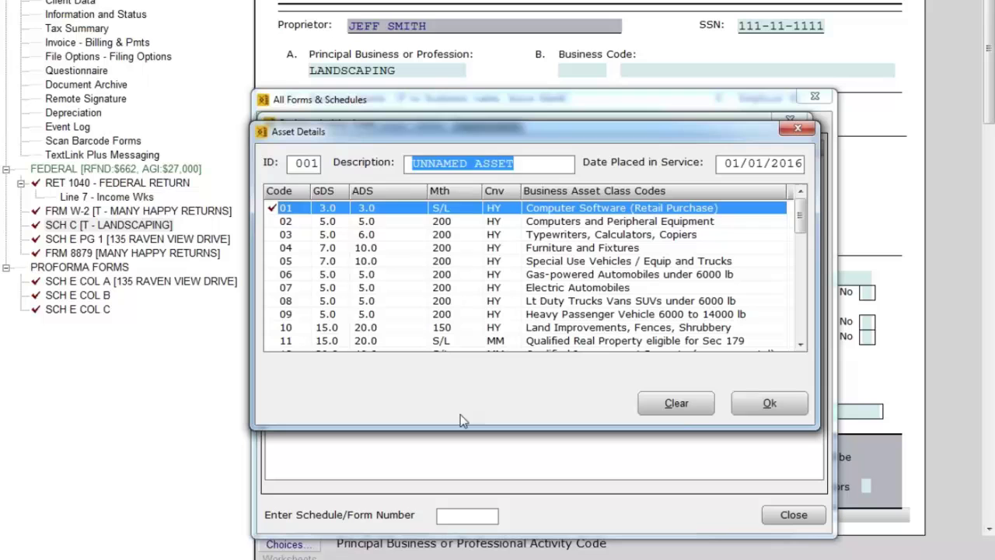
{"action": "type", "text": "COMPUTER"}
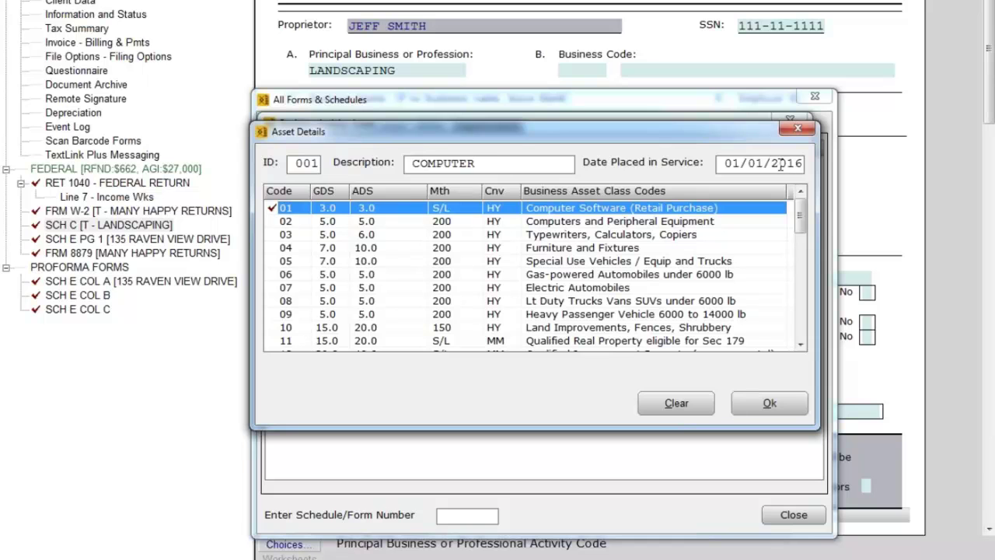
{"action": "mouse_move", "coordinate": [802, 227]}
{"action": "left_mouse_down"}
{"action": "mouse_move", "coordinate": [806, 335]}
{"action": "mouse_move", "coordinate": [804, 221]}
{"action": "left_mouse_up"}
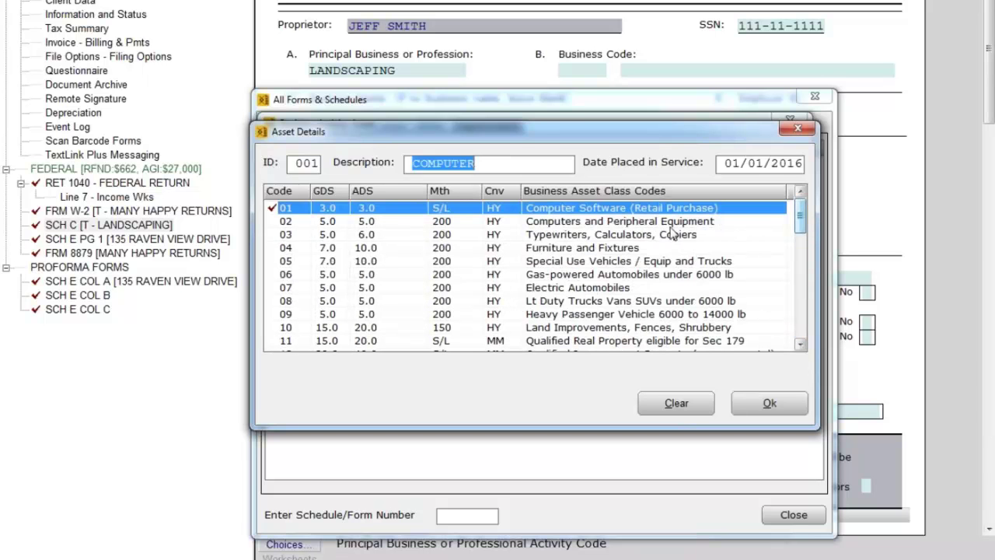
{"action": "left_click", "coordinate": [573, 222]}
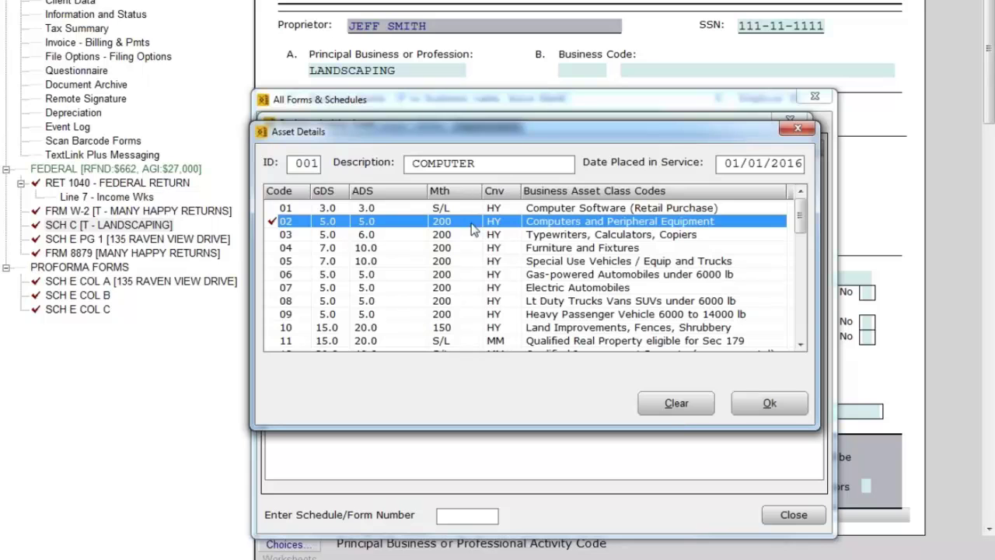
{"action": "double_click", "coordinate": [608, 224]}
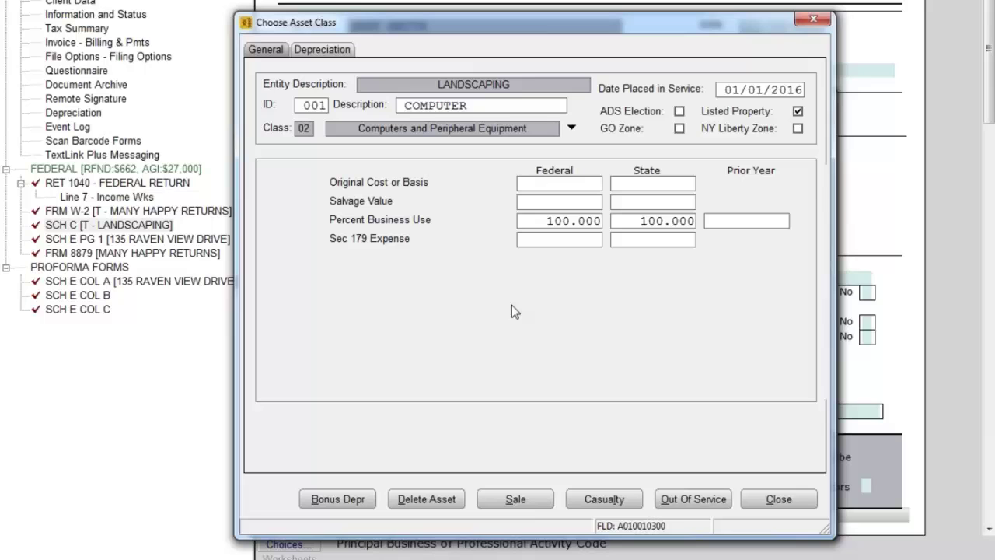
Enter 1200 as the computer's federal original cost so the state basis copies it.
{"action": "type", "text": "1200"}
{"action": "key", "text": "Tab"}
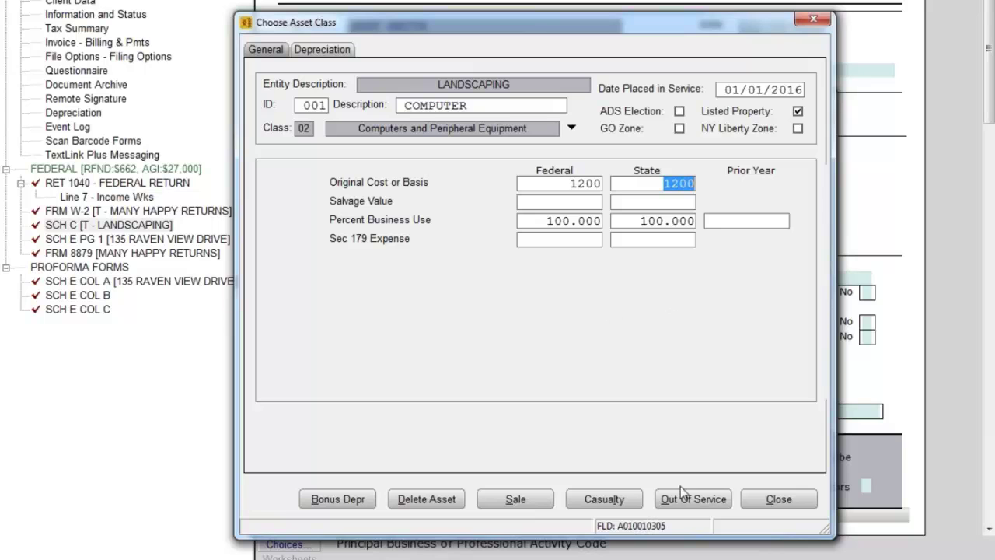
Save the COMPUTER asset, accepting the special depreciation notice, so it lists 1200 basis and 120 depreciation.
{"action": "left_click", "coordinate": [779, 500]}
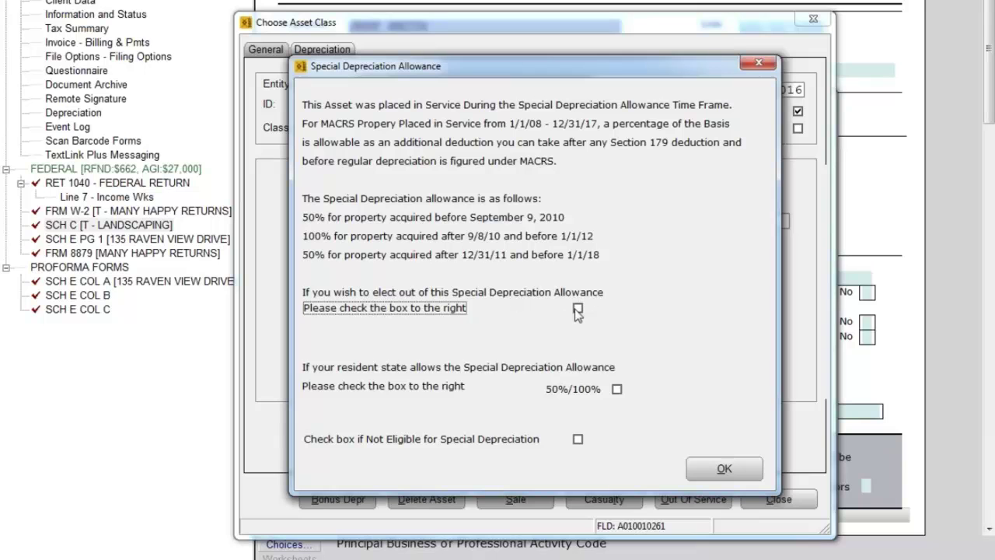
{"action": "left_click", "coordinate": [729, 471]}
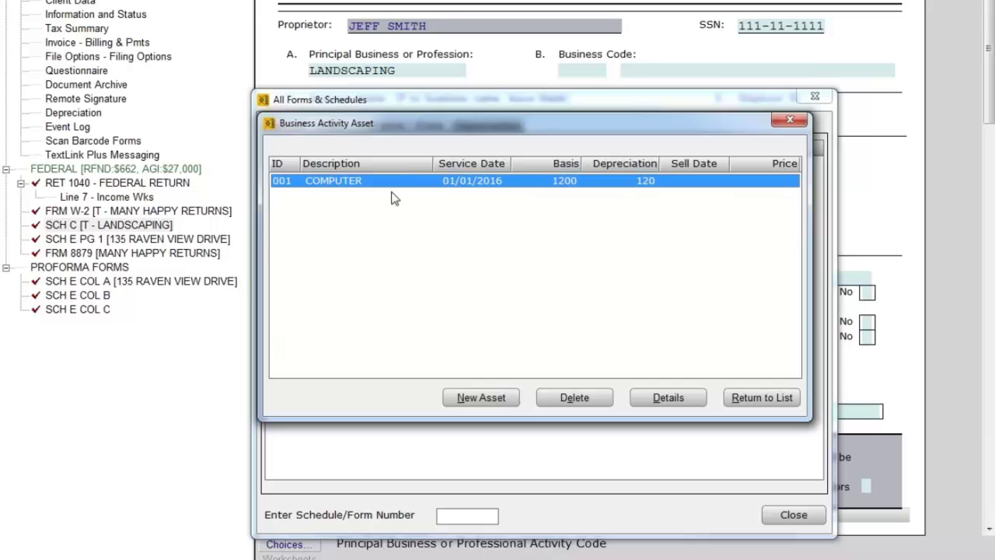
{"action": "left_click_drag", "start_coordinate": [401, 134], "coordinate": [441, 228]}
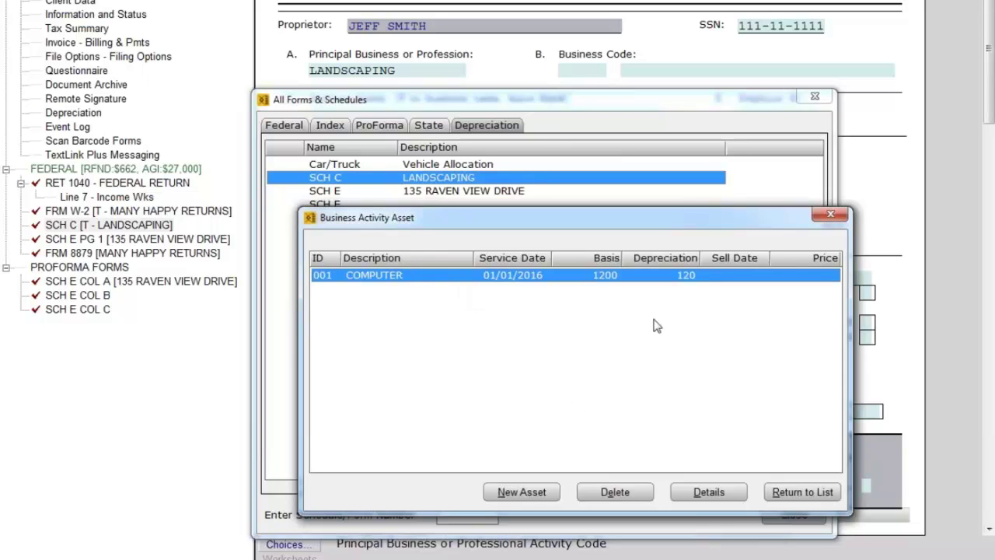
Confirm the Schedule E rental property's asset list is still empty.
{"action": "left_click", "coordinate": [802, 491]}
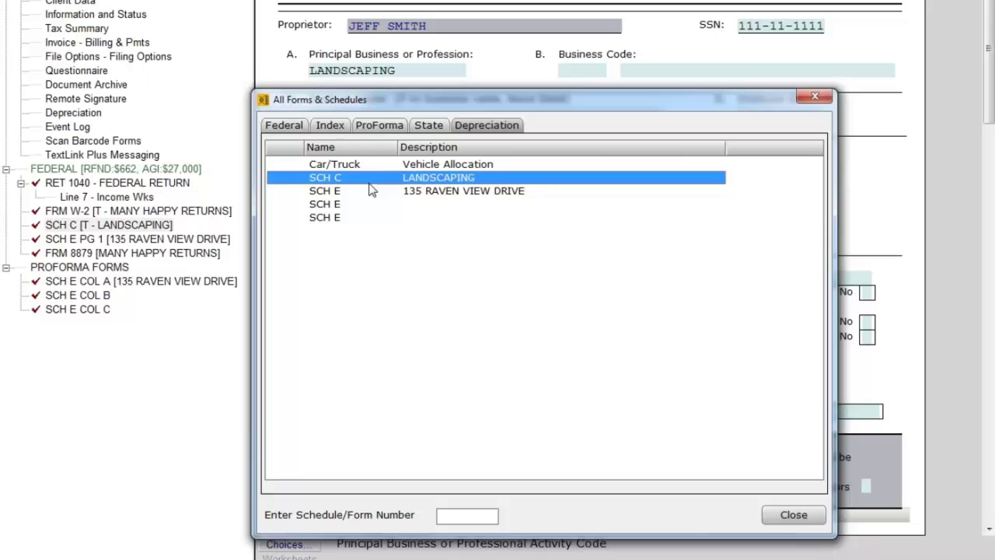
{"action": "left_click", "coordinate": [416, 195]}
{"action": "double_click", "coordinate": [418, 195]}
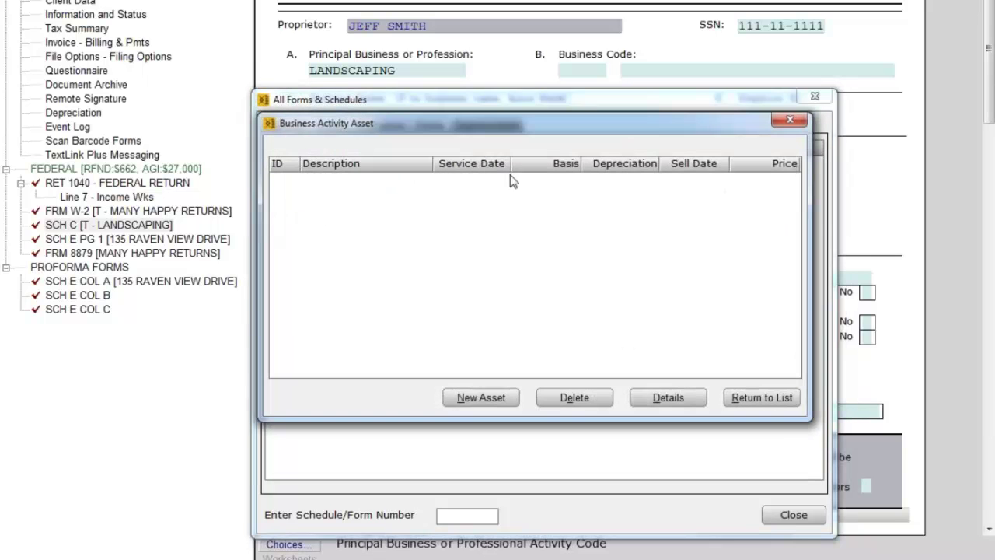
{"action": "left_click", "coordinate": [748, 398]}
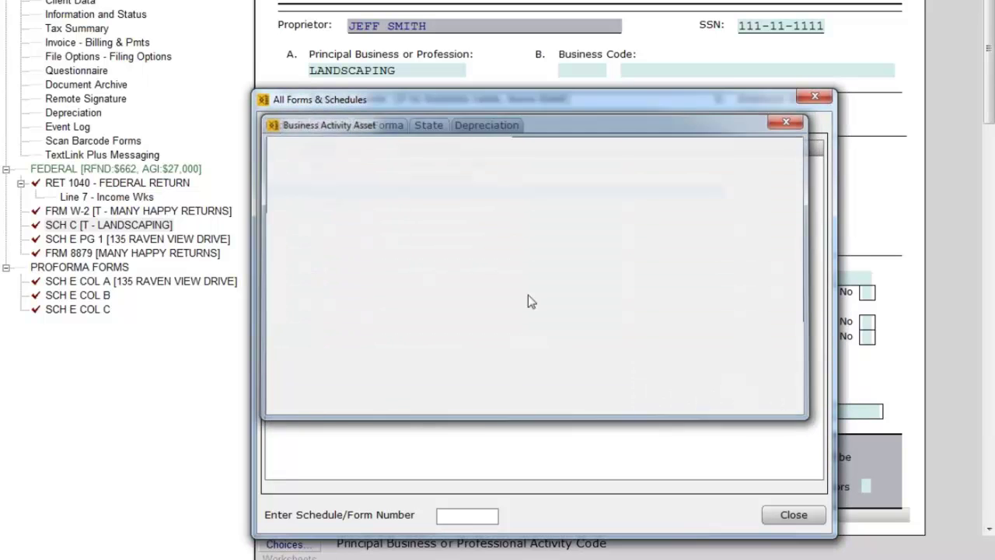
Recheck the LANDSCAPING asset list, then view Schedule C showing 720 depreciation on line 13.
{"action": "left_click", "coordinate": [416, 179]}
{"action": "double_click", "coordinate": [417, 179]}
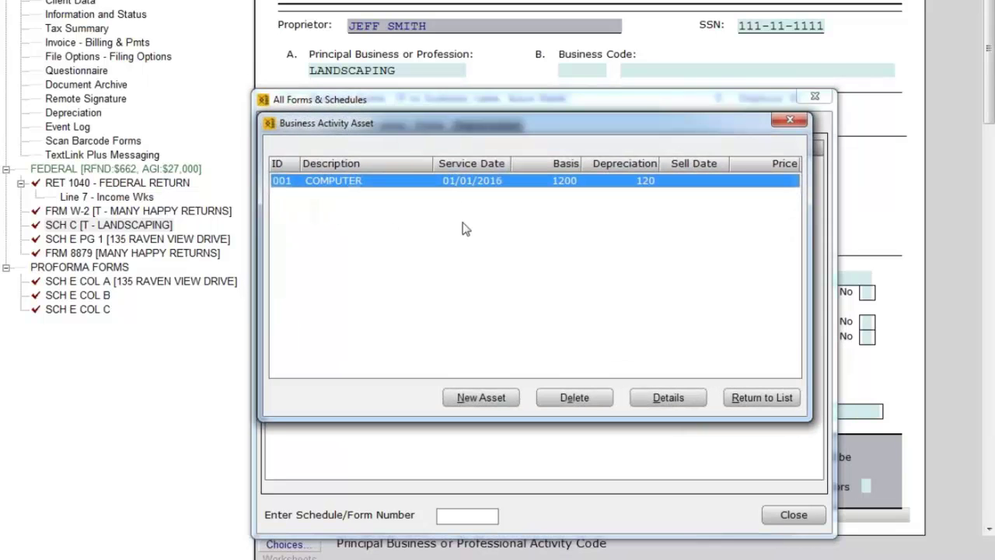
{"action": "left_click_drag", "start_coordinate": [460, 132], "coordinate": [468, 163]}
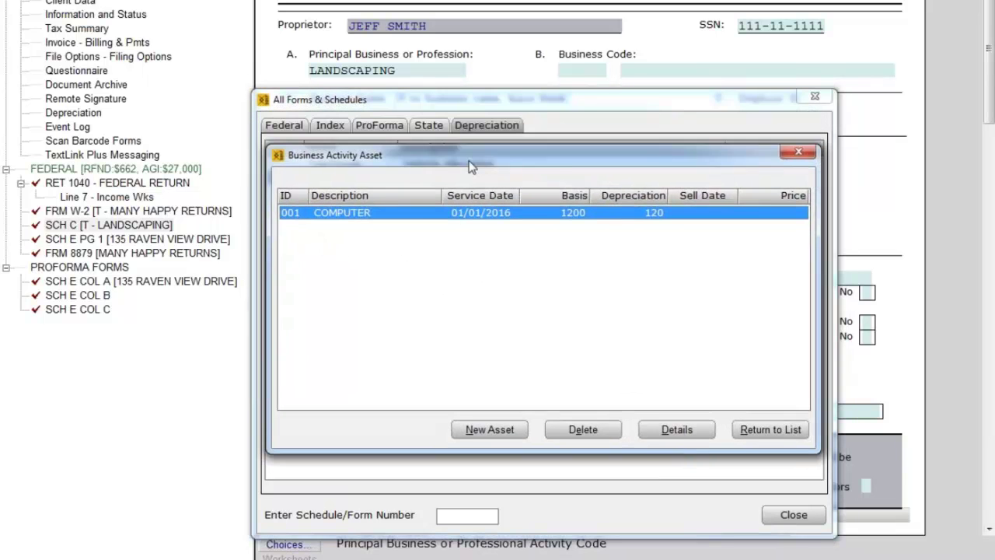
{"action": "left_click", "coordinate": [747, 429]}
{"action": "left_click", "coordinate": [794, 515]}
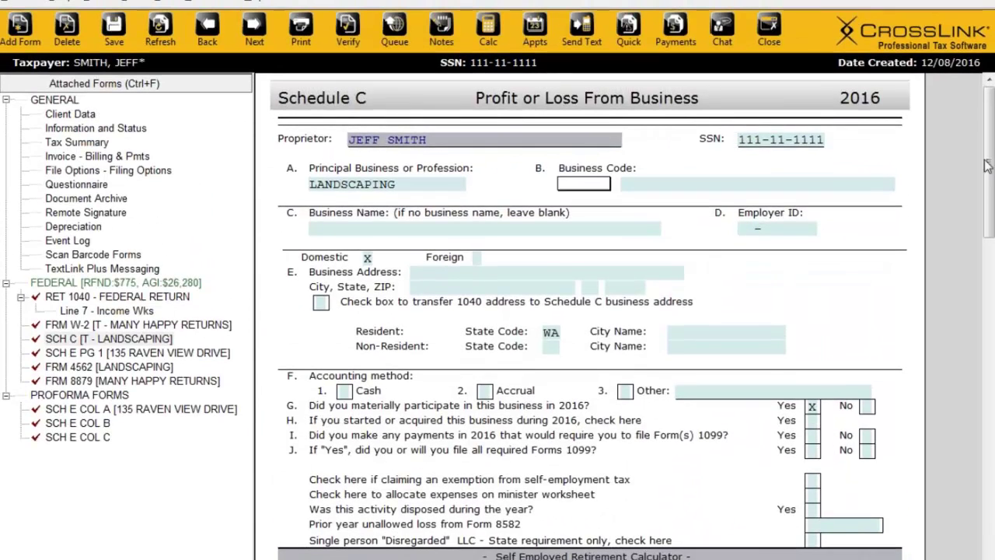
{"action": "left_click_drag", "start_coordinate": [988, 166], "coordinate": [987, 296]}
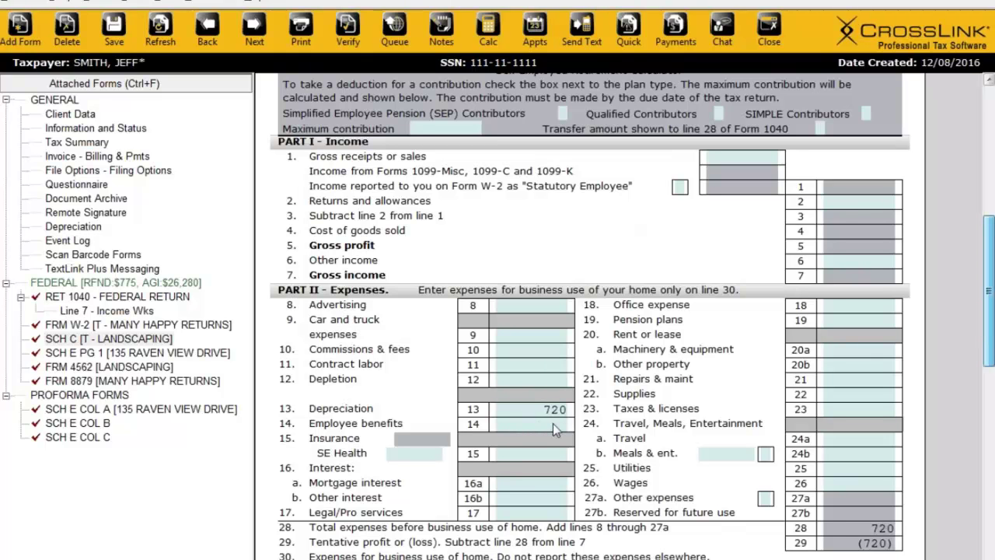
Open the LANDSCAPING asset list and start asset 002 with the description SOFTWARE.
{"action": "left_click", "coordinate": [26, 45]}
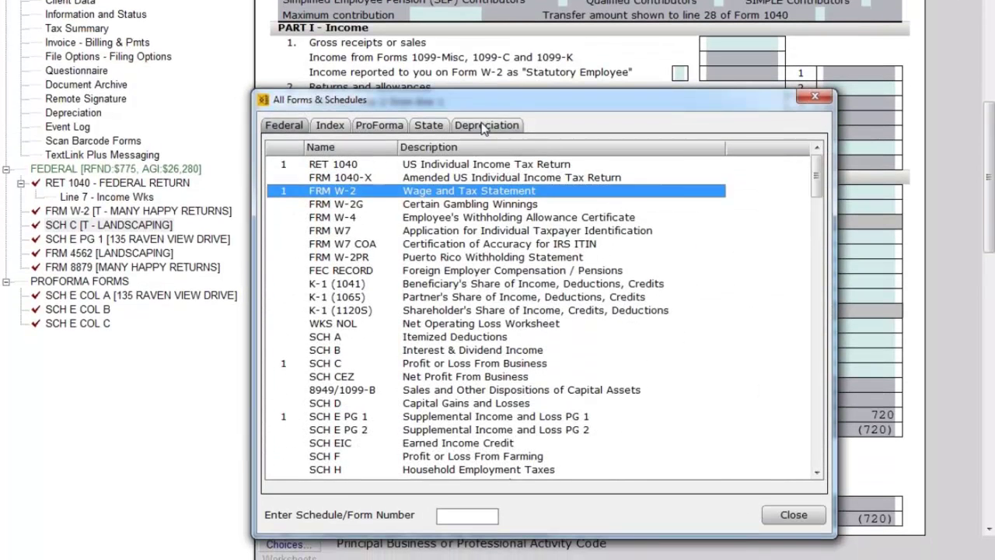
{"action": "left_click", "coordinate": [468, 153]}
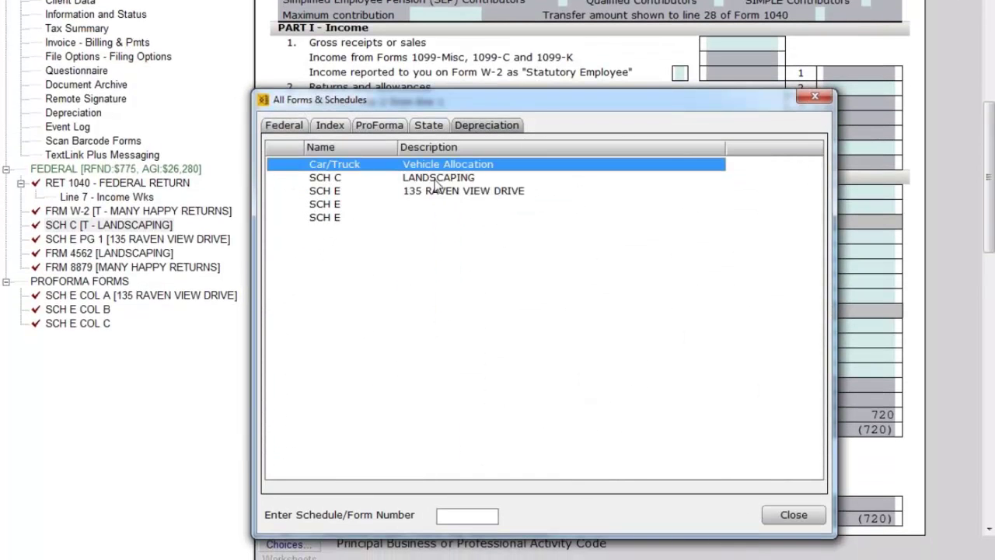
{"action": "left_click", "coordinate": [411, 206]}
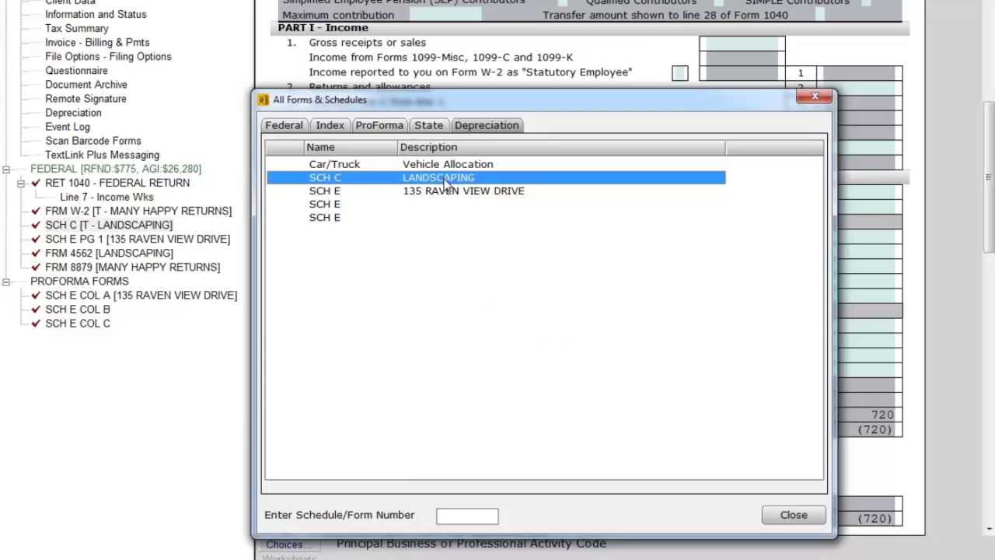
{"action": "double_click", "coordinate": [446, 184]}
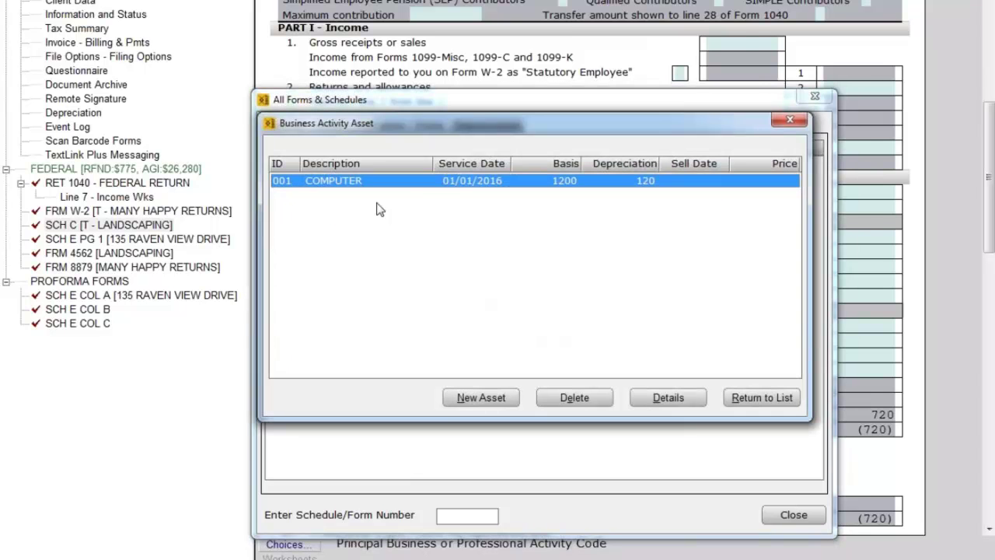
{"action": "left_click", "coordinate": [481, 397]}
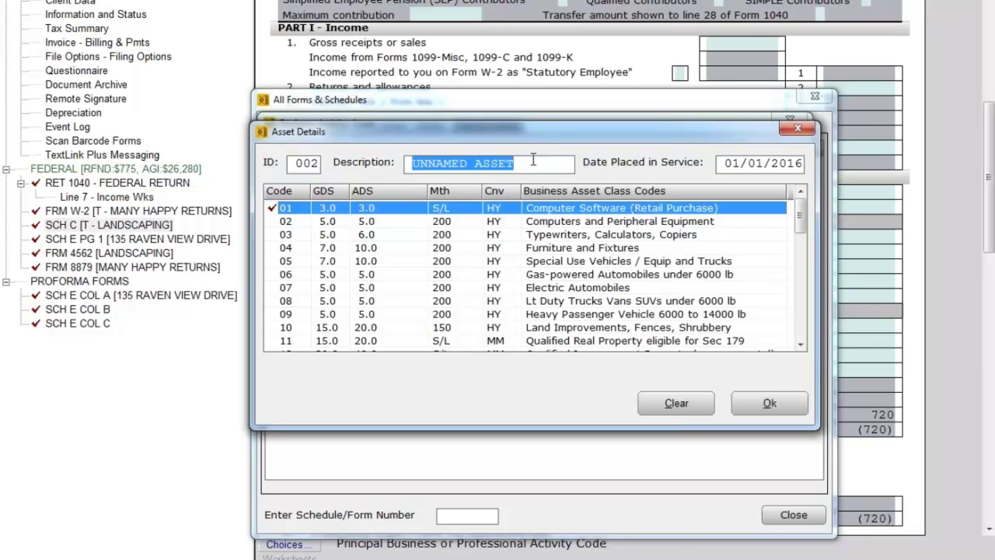
{"action": "type", "text": "SOFTW"}
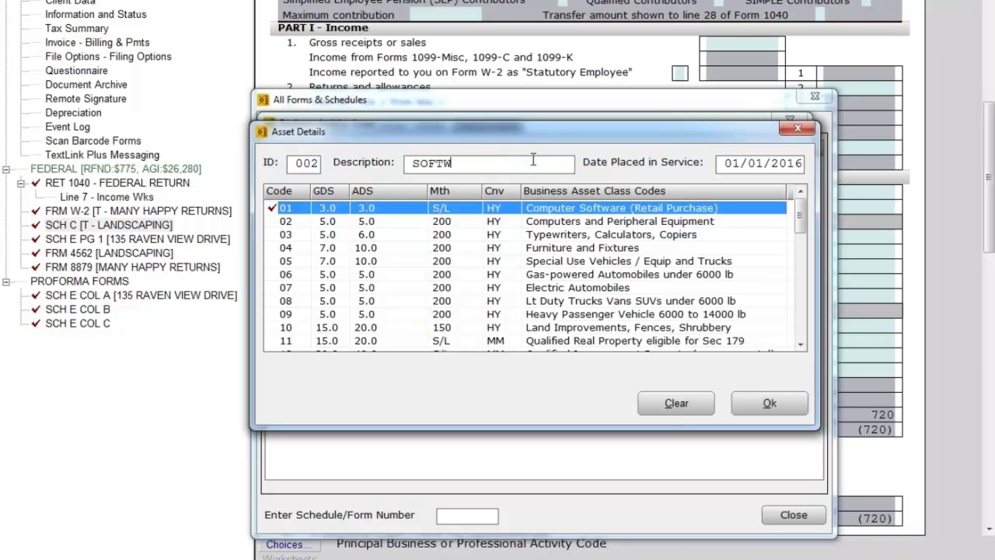
{"action": "type", "text": "ARE"}
Keep the SOFTWARE asset as Computer Software (Retail Purchase) and clear its 350 federal and state cost.
{"action": "left_click", "coordinate": [751, 411]}
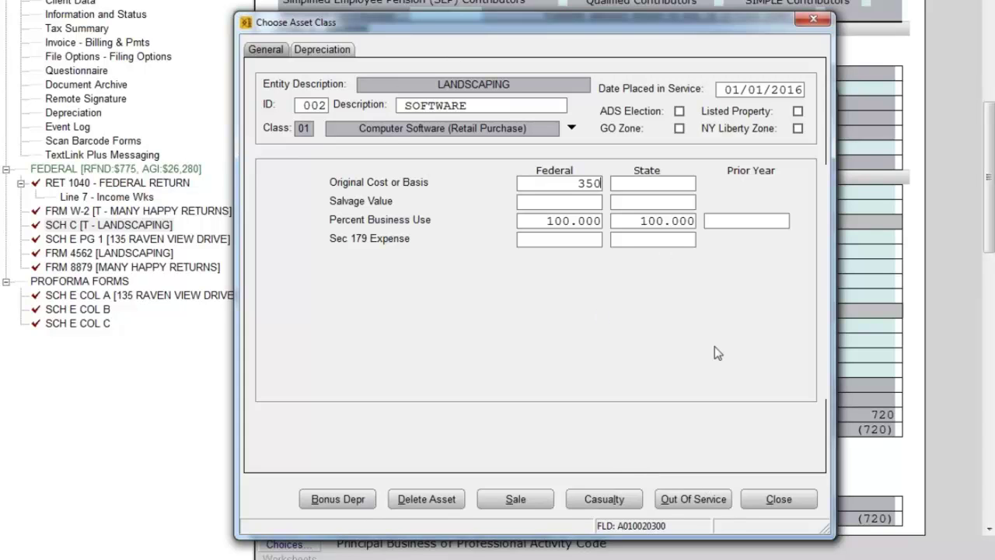
{"action": "key", "text": "Return"}
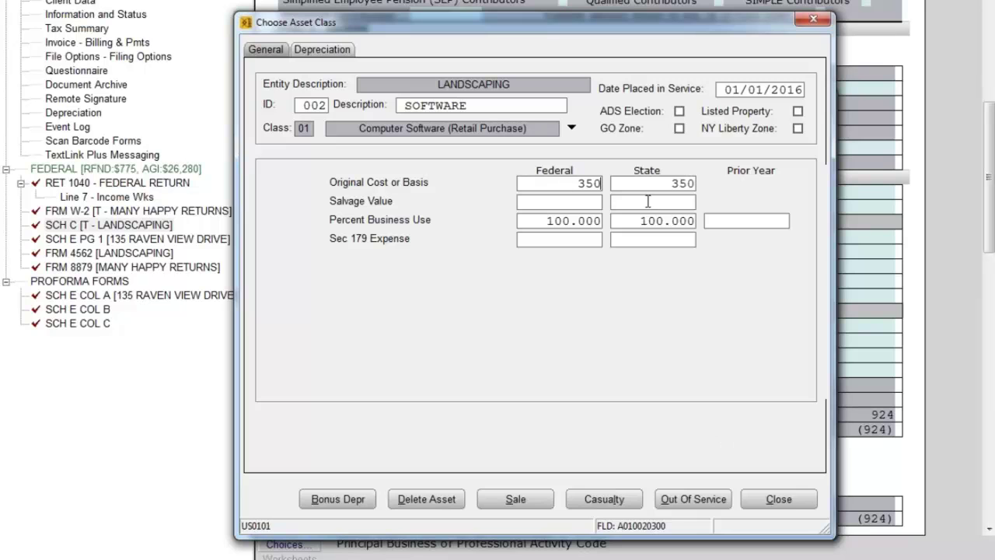
{"action": "key", "text": "Delete"}
{"action": "key", "text": "Return"}
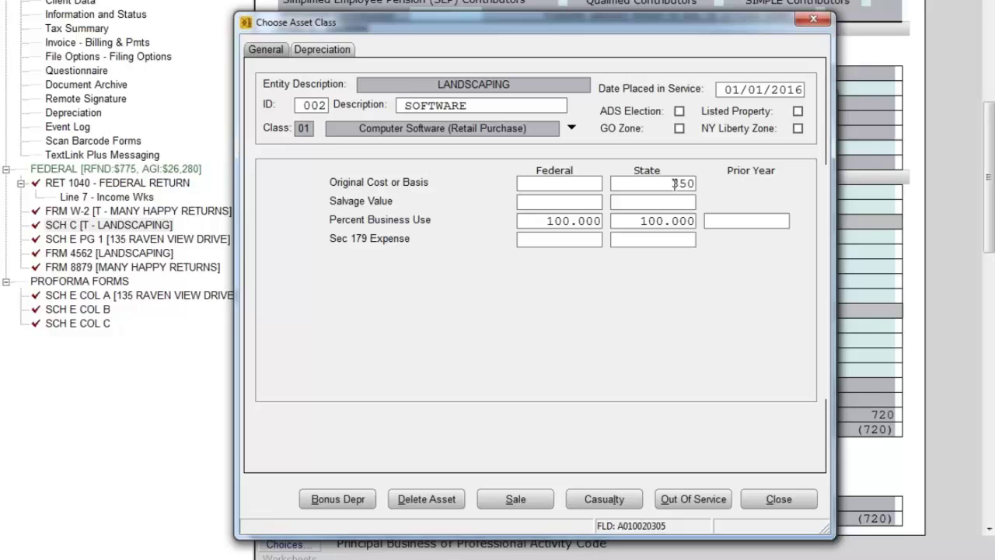
{"action": "left_click_drag", "start_coordinate": [673, 184], "coordinate": [728, 185]}
{"action": "key", "text": "Delete"}
Close the SOFTWARE details past the depreciation and cost-basis warnings, then delete asset 002.
{"action": "left_click", "coordinate": [784, 500]}
{"action": "left_click", "coordinate": [721, 470]}
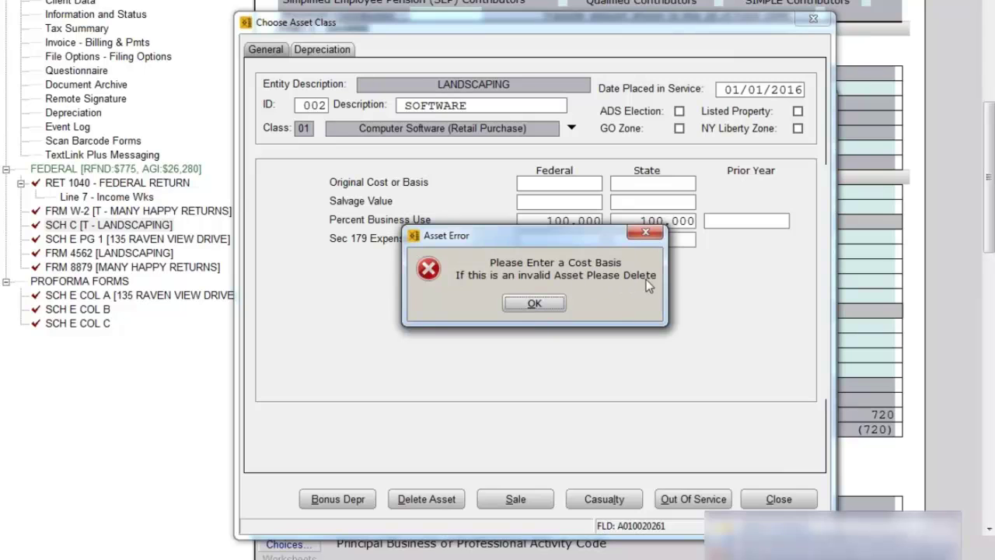
{"action": "left_click", "coordinate": [522, 303]}
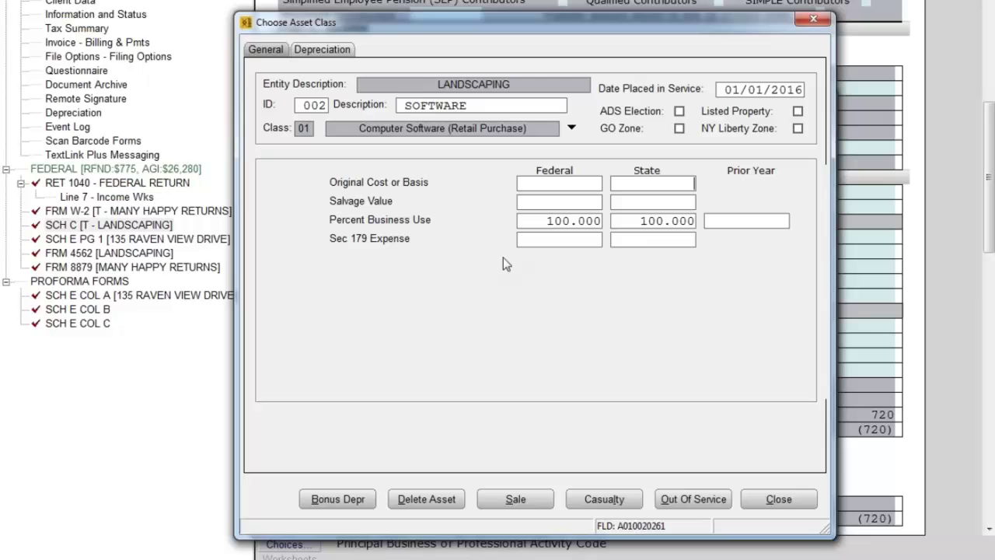
{"action": "left_click", "coordinate": [430, 500]}
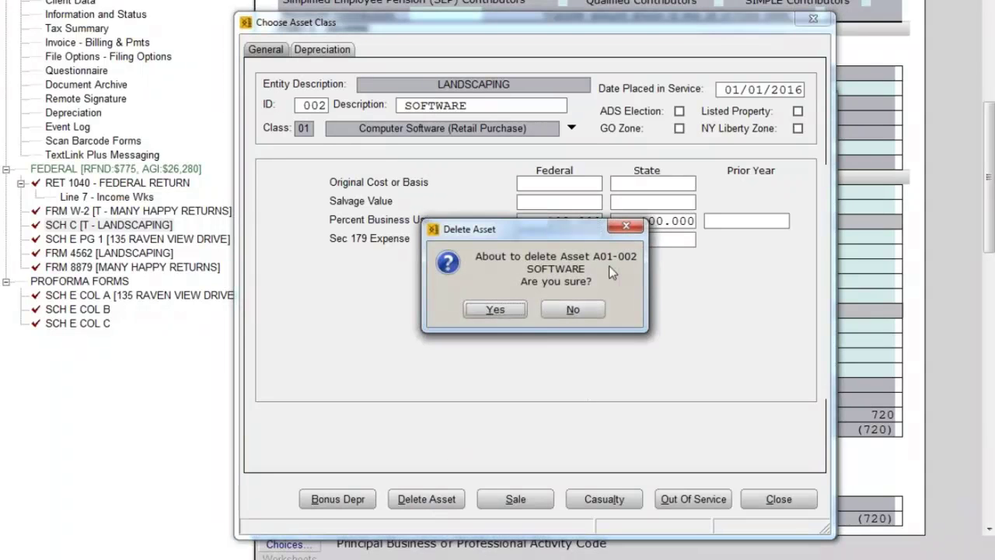
{"action": "left_click", "coordinate": [490, 309]}
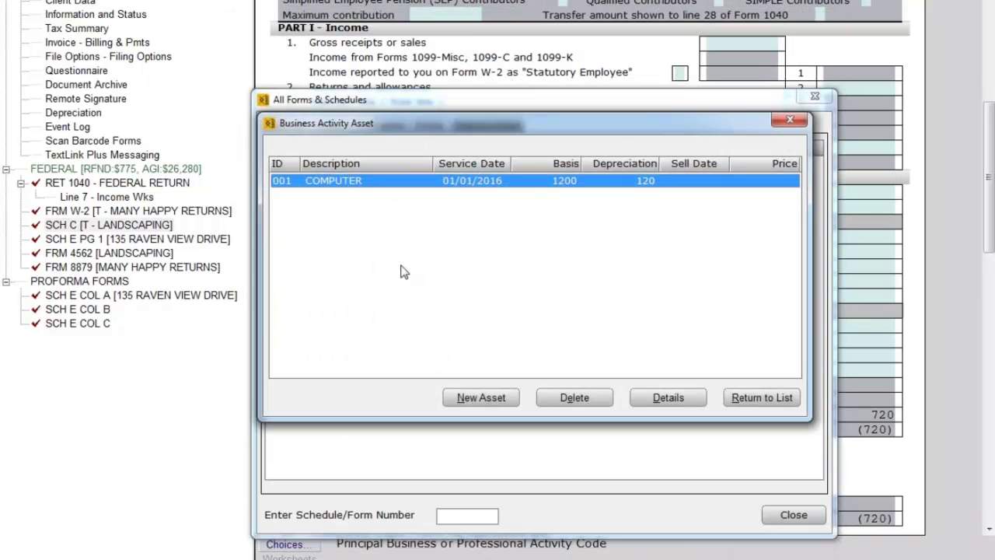
Return to the forms list and open the Car/Truck Vehicle Allocation asset list.
{"action": "left_click", "coordinate": [785, 397]}
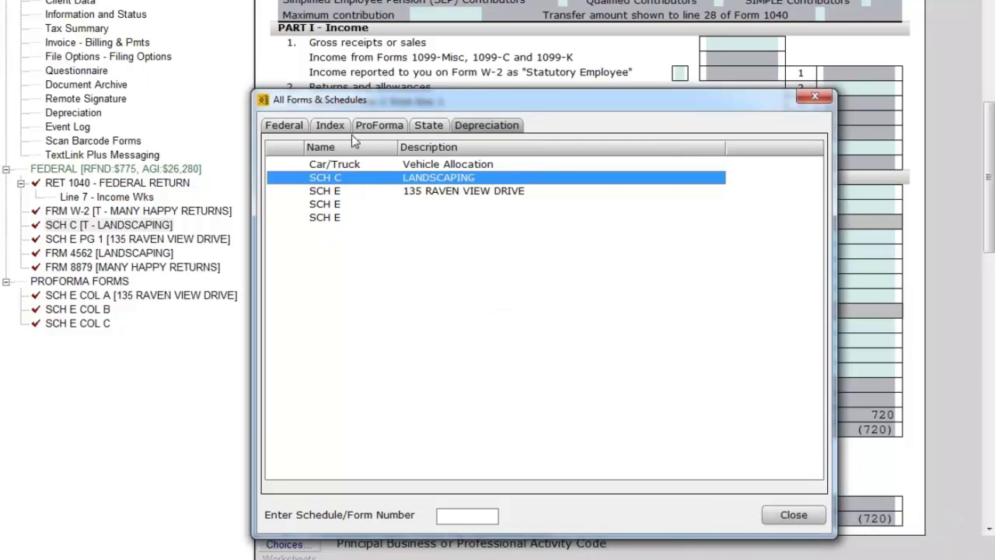
{"action": "left_click", "coordinate": [353, 167]}
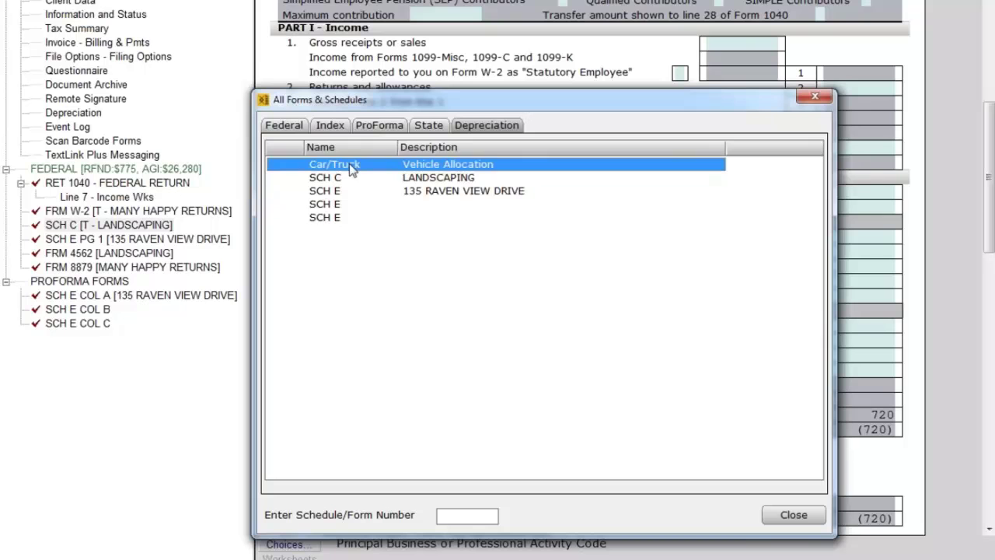
{"action": "double_click", "coordinate": [451, 167]}
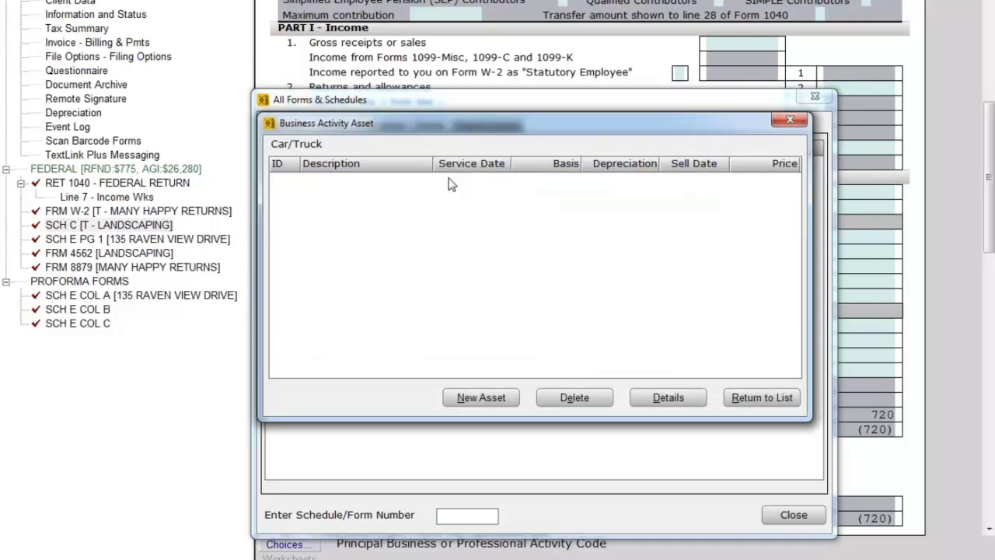
Add vehicle asset F150 with class 08 Lt Duty Trucks Vans SUVs under 6000 lb.
{"action": "left_click", "coordinate": [467, 398]}
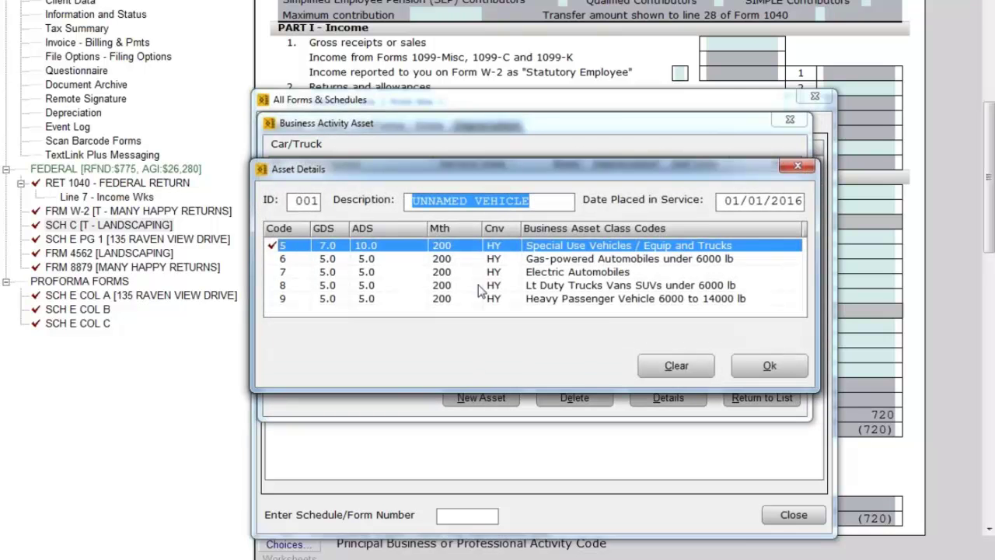
{"action": "type", "text": "F150"}
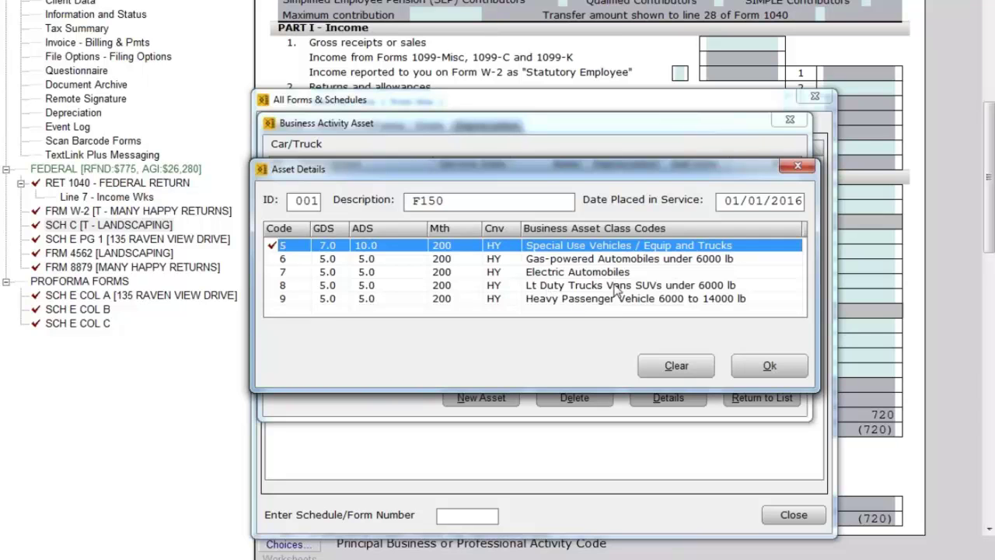
{"action": "left_click", "coordinate": [565, 286]}
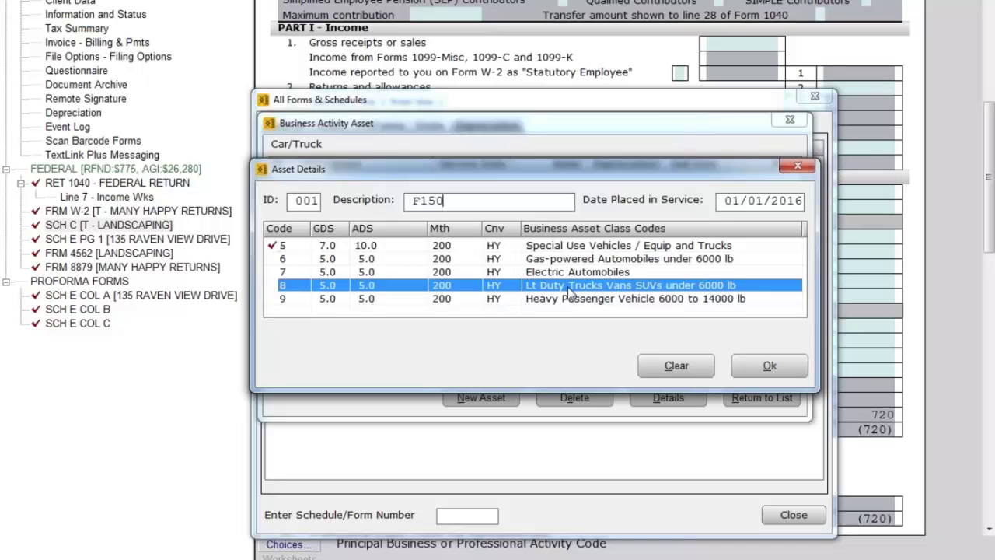
Confirm the F150's description and class, dismissing the missing cost basis warnings.
{"action": "left_click", "coordinate": [771, 366]}
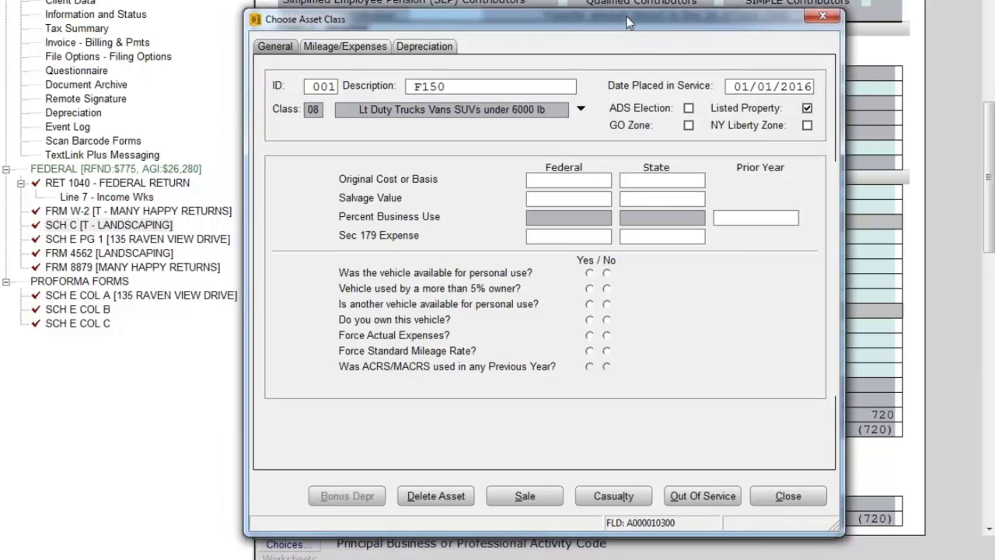
{"action": "left_click_drag", "start_coordinate": [628, 25], "coordinate": [597, 25]}
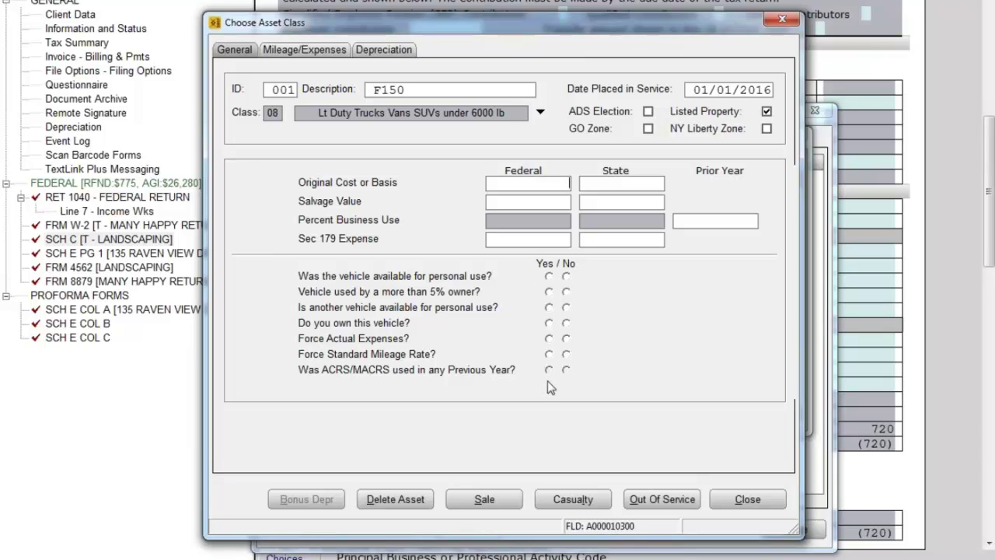
{"action": "left_click", "coordinate": [295, 50]}
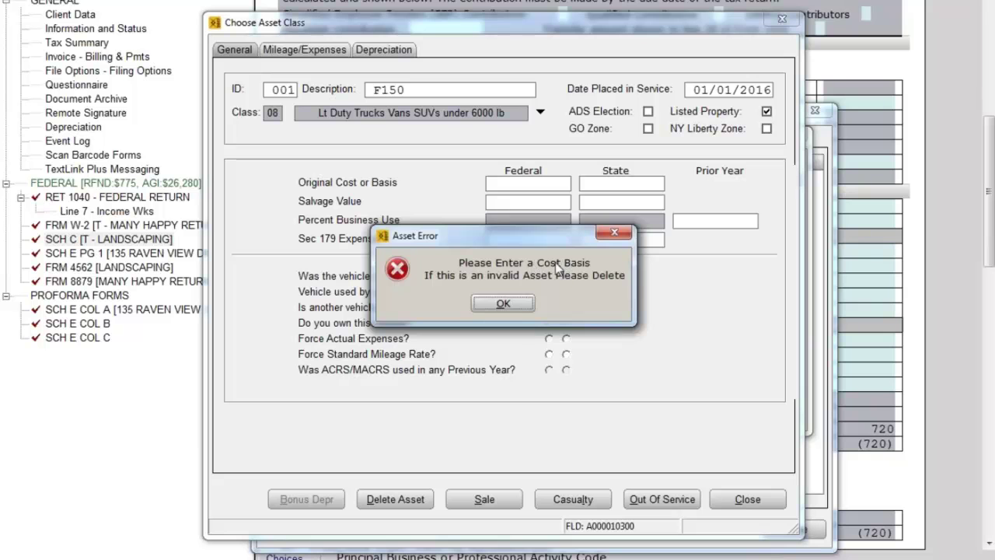
{"action": "left_click", "coordinate": [501, 303]}
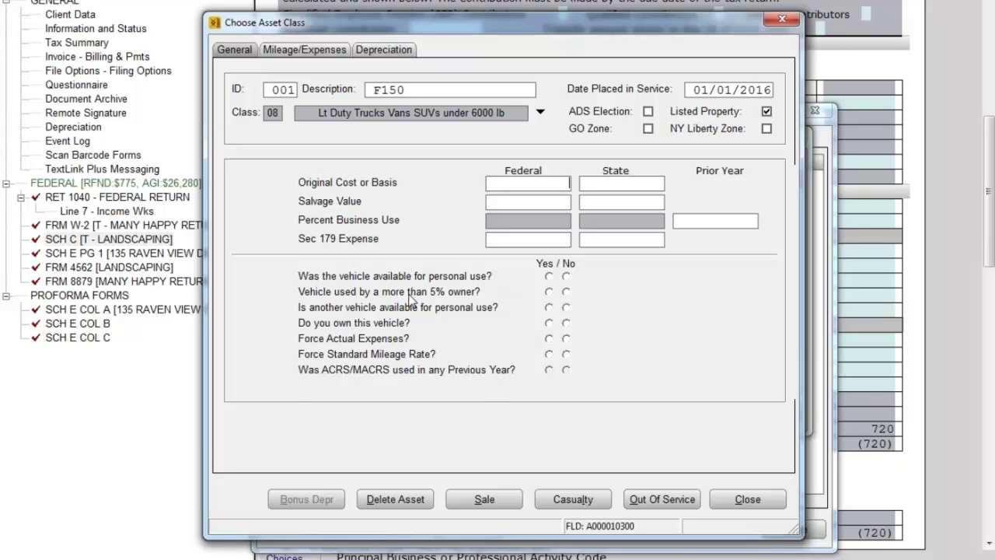
{"action": "left_click", "coordinate": [318, 56]}
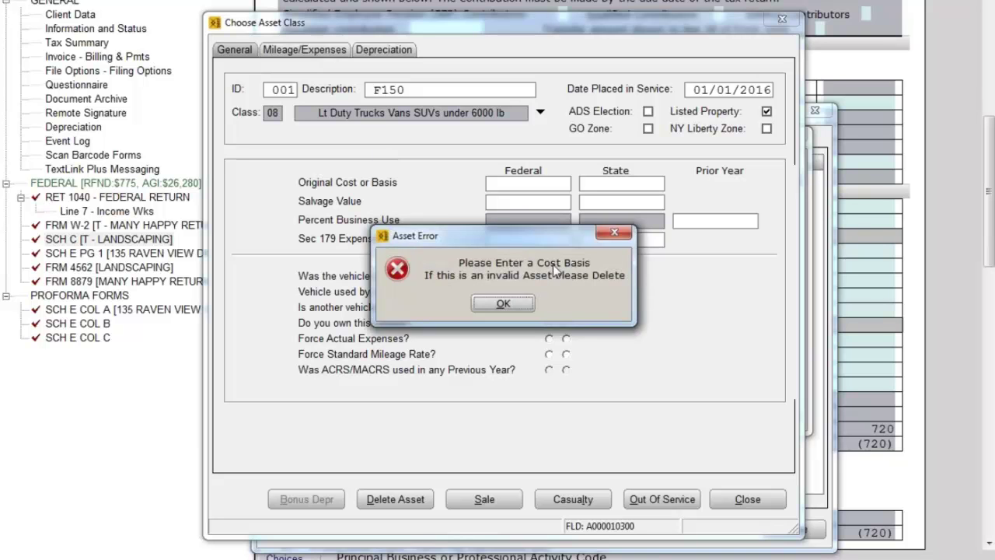
{"action": "left_click", "coordinate": [510, 303]}
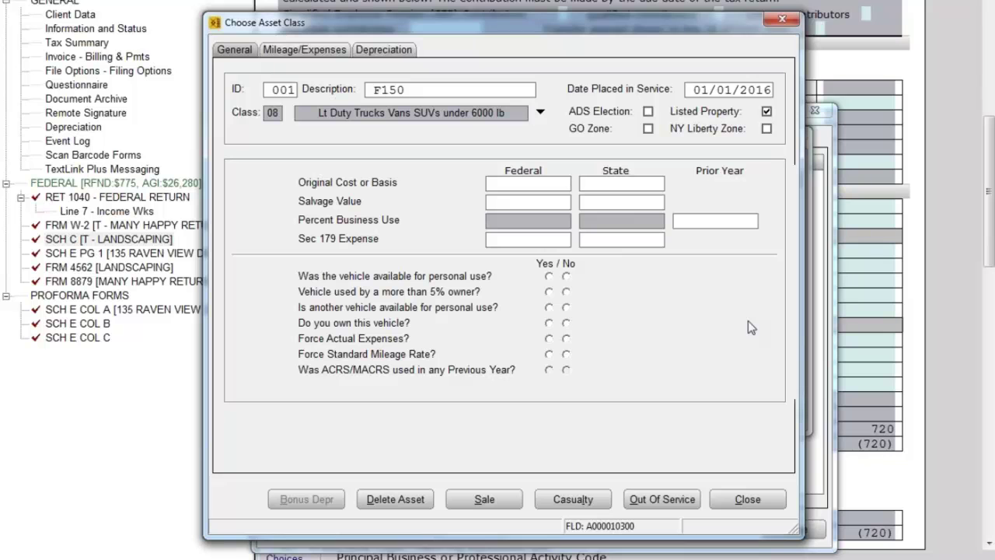
Enter 35000 as the F150's federal and state original cost.
{"action": "type", "text": "35000"}
{"action": "key", "text": "Tab"}
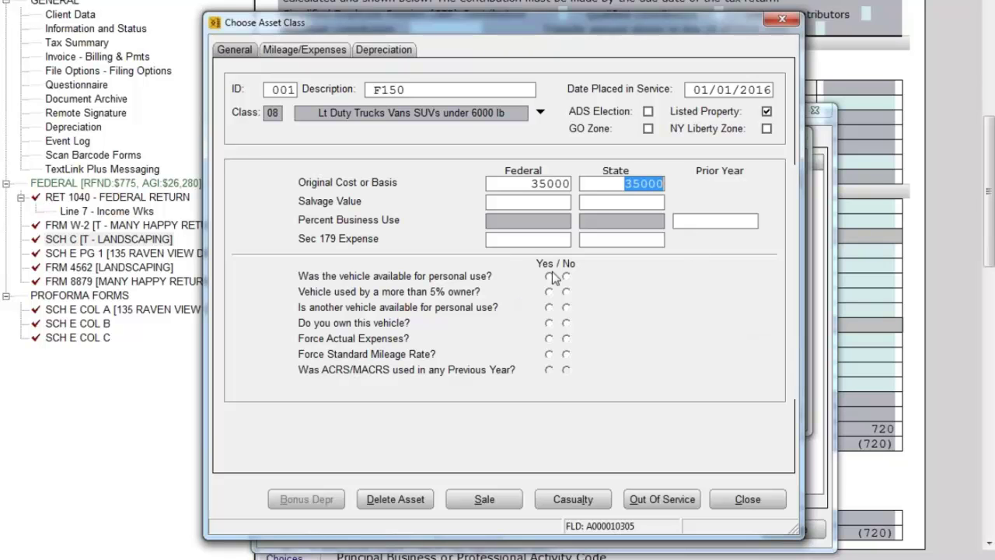
{"action": "left_click", "coordinate": [312, 49]}
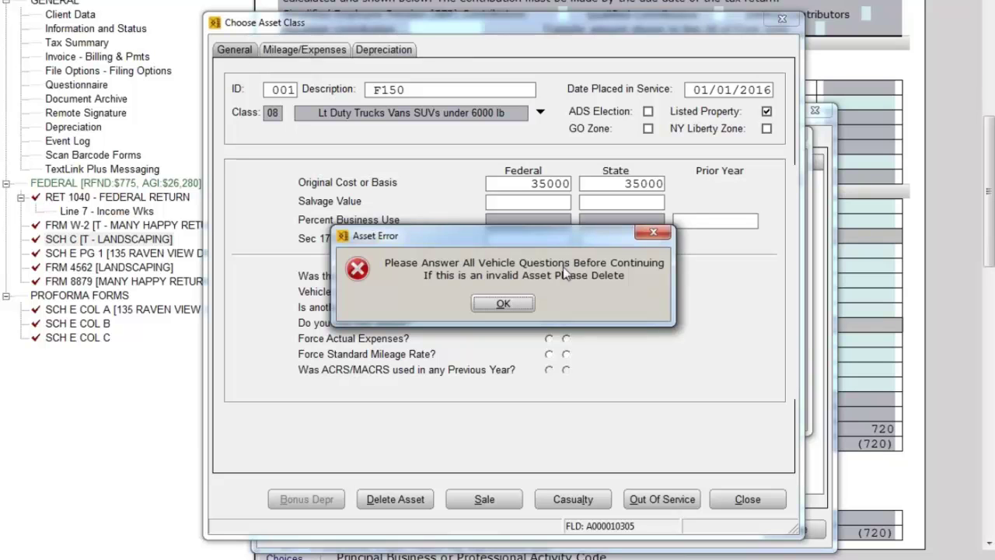
{"action": "left_click", "coordinate": [512, 304]}
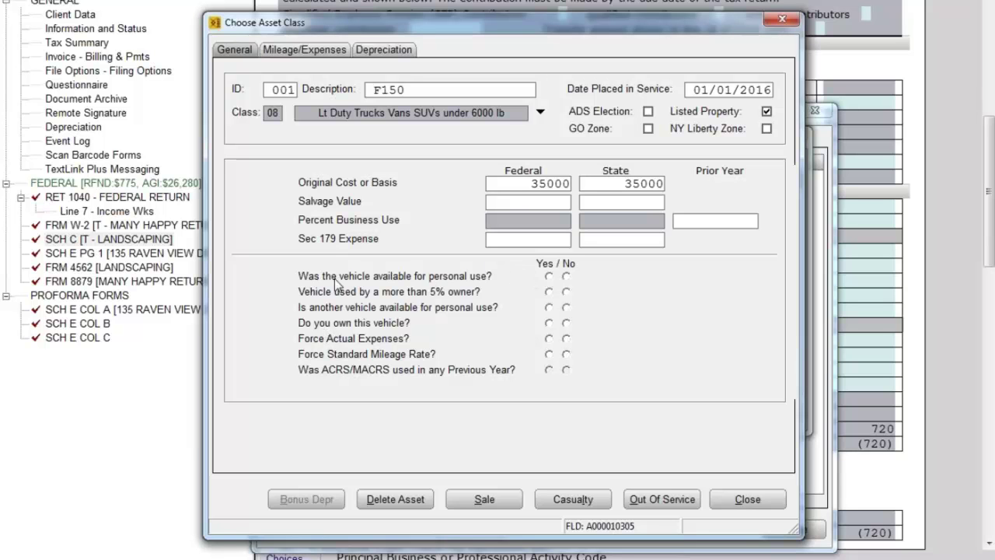
Answer Yes to personal use, over-5% owner use, another personal vehicle, and ownership for the F150.
{"action": "left_click", "coordinate": [549, 276]}
{"action": "left_click", "coordinate": [549, 292]}
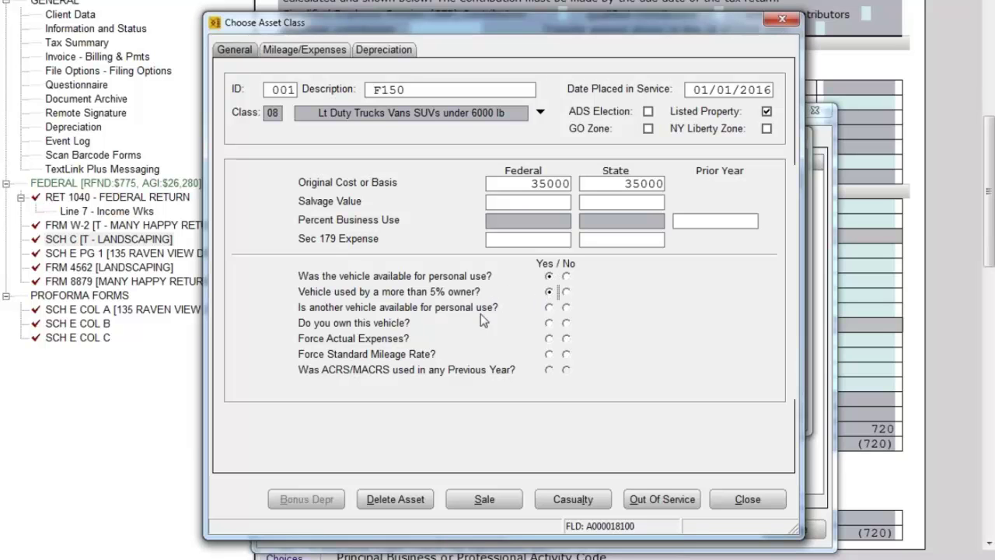
{"action": "left_click", "coordinate": [549, 307]}
{"action": "left_click", "coordinate": [549, 322]}
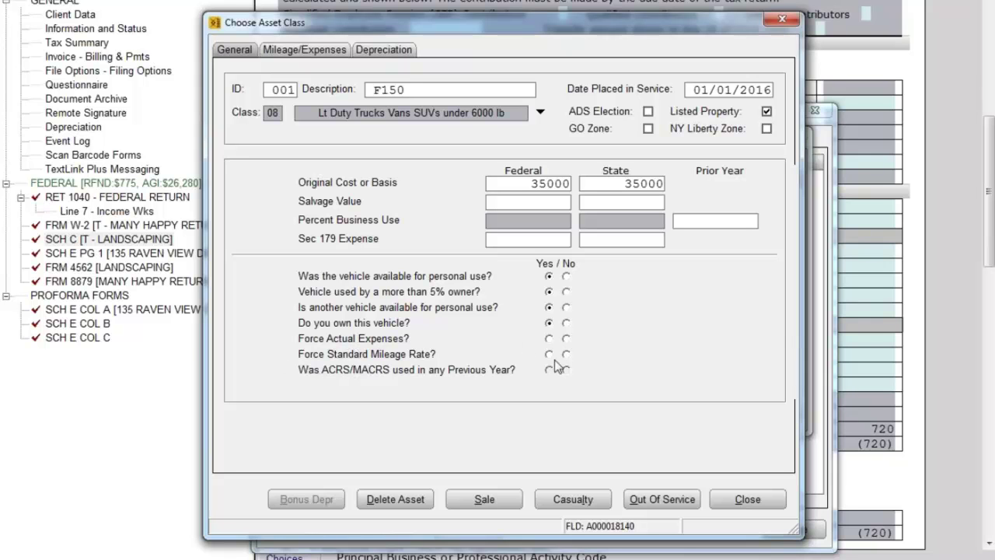
Set Force Actual Expenses and Force Standard Mileage Rate to No for the F150.
{"action": "left_click", "coordinate": [566, 338]}
{"action": "left_click", "coordinate": [566, 354]}
{"action": "left_click", "coordinate": [566, 338]}
{"action": "left_click", "coordinate": [566, 338]}
{"action": "left_click", "coordinate": [565, 354]}
{"action": "left_click", "coordinate": [548, 371]}
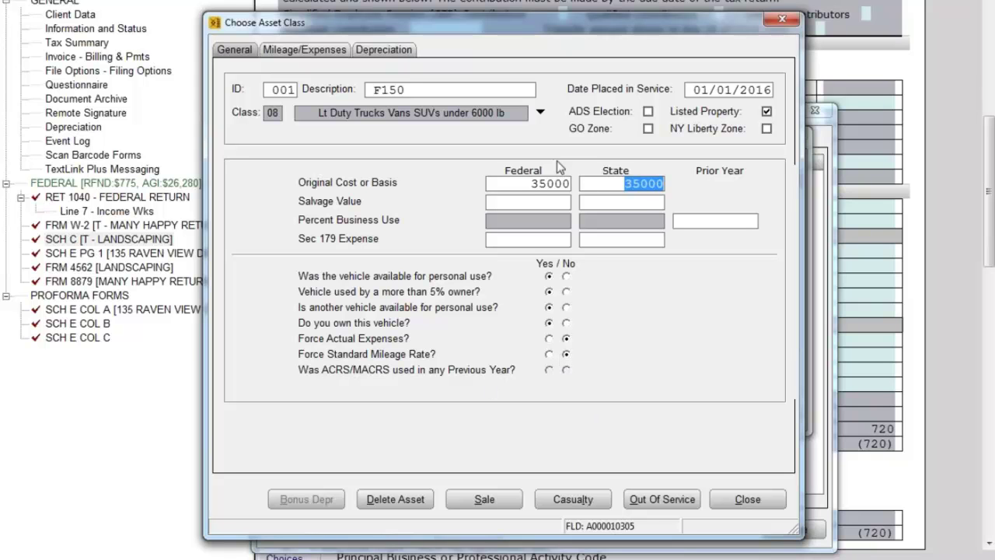
{"action": "left_click", "coordinate": [314, 51]}
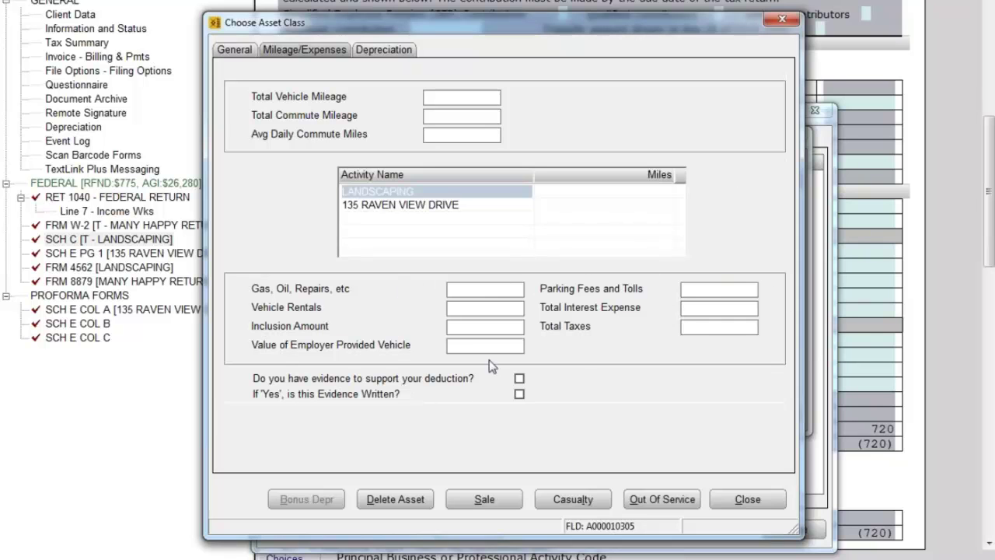
{"action": "left_click", "coordinate": [519, 393]}
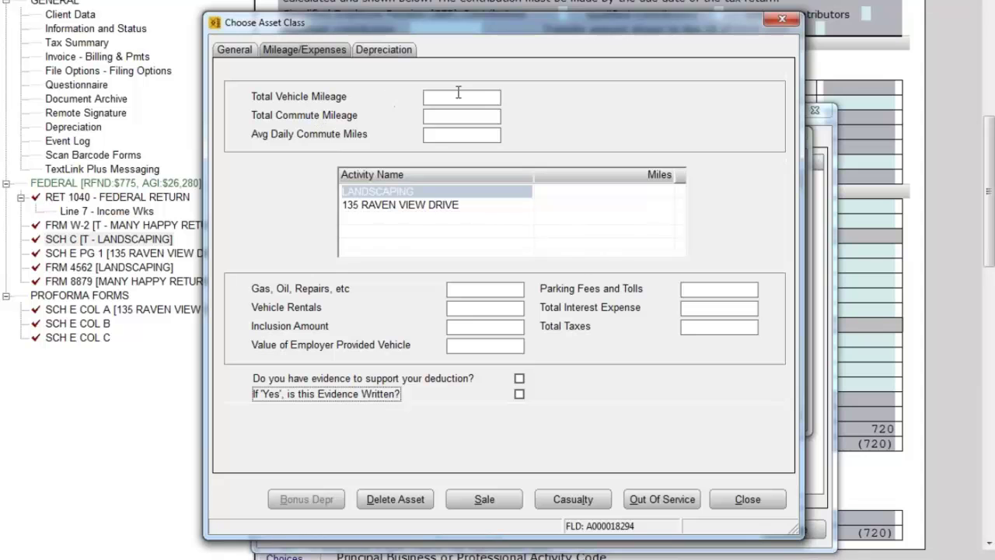
{"action": "left_click", "coordinate": [241, 52]}
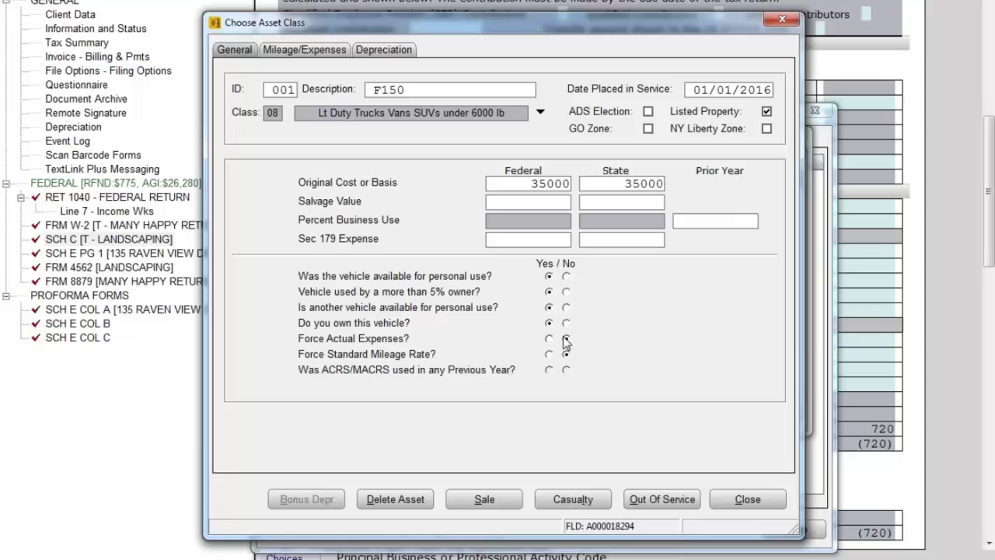
{"action": "left_click", "coordinate": [328, 48]}
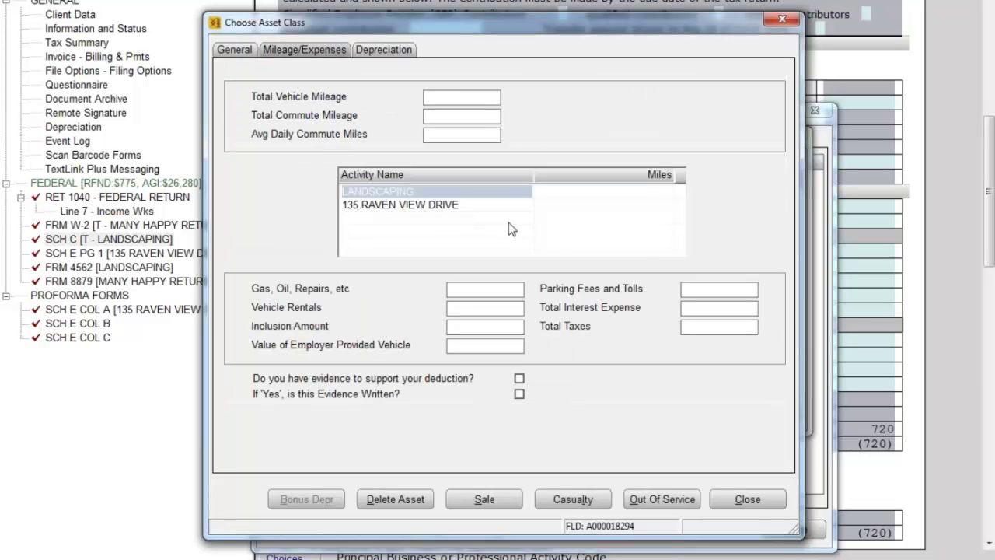
Enter 10000 as the F150's total vehicle mileage and 2000 as total commute mileage.
{"action": "left_click", "coordinate": [448, 94]}
{"action": "type", "text": "10000"}
{"action": "left_click", "coordinate": [439, 116]}
{"action": "type", "text": "2000"}
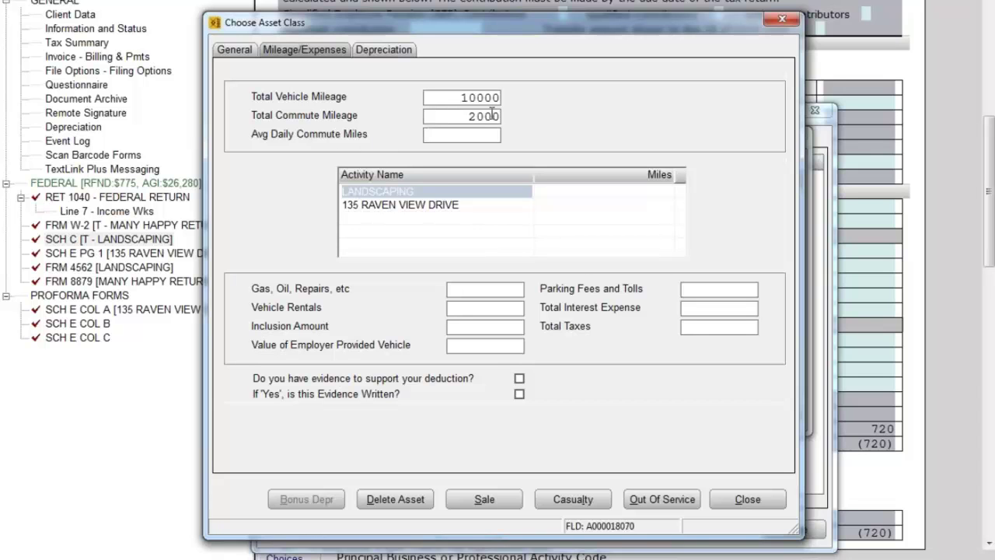
{"action": "left_click_drag", "start_coordinate": [470, 117], "coordinate": [501, 117]}
{"action": "left_click", "coordinate": [460, 133]}
{"action": "key", "text": "shift+Tab"}
{"action": "left_click", "coordinate": [493, 133]}
{"action": "left_click_drag", "start_coordinate": [490, 28], "coordinate": [585, 8]}
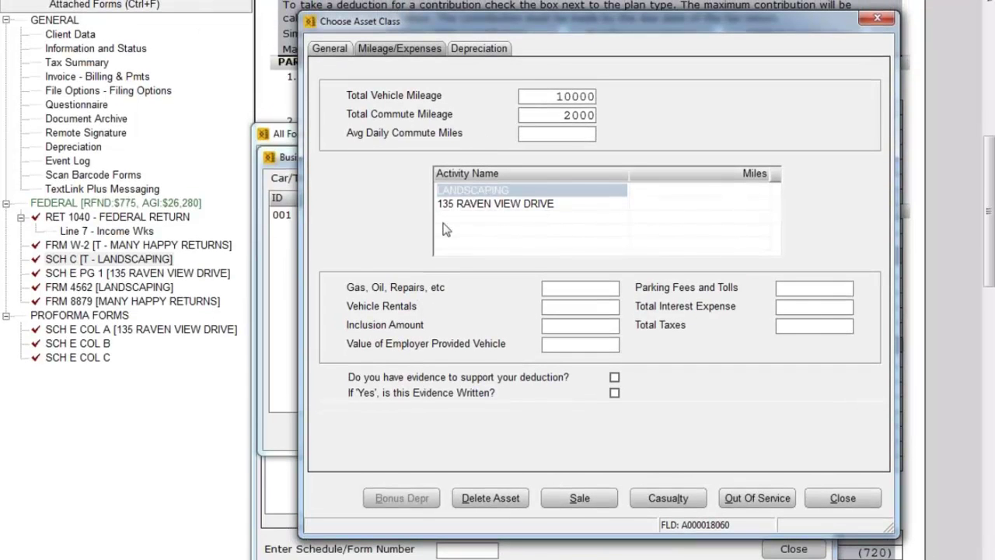
{"action": "left_click", "coordinate": [478, 204]}
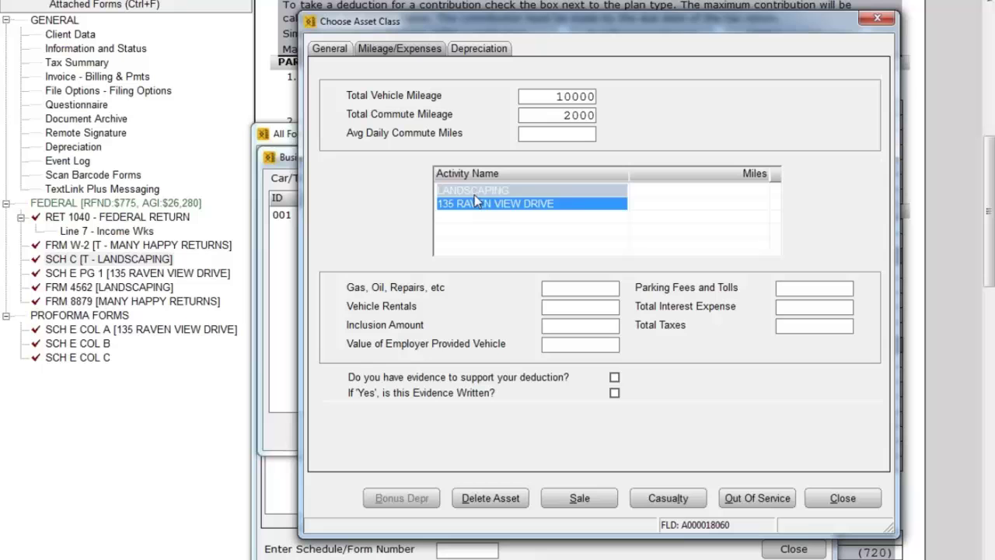
{"action": "left_click", "coordinate": [473, 190]}
{"action": "left_click", "coordinate": [474, 203]}
{"action": "left_click", "coordinate": [487, 191]}
{"action": "left_click", "coordinate": [488, 206]}
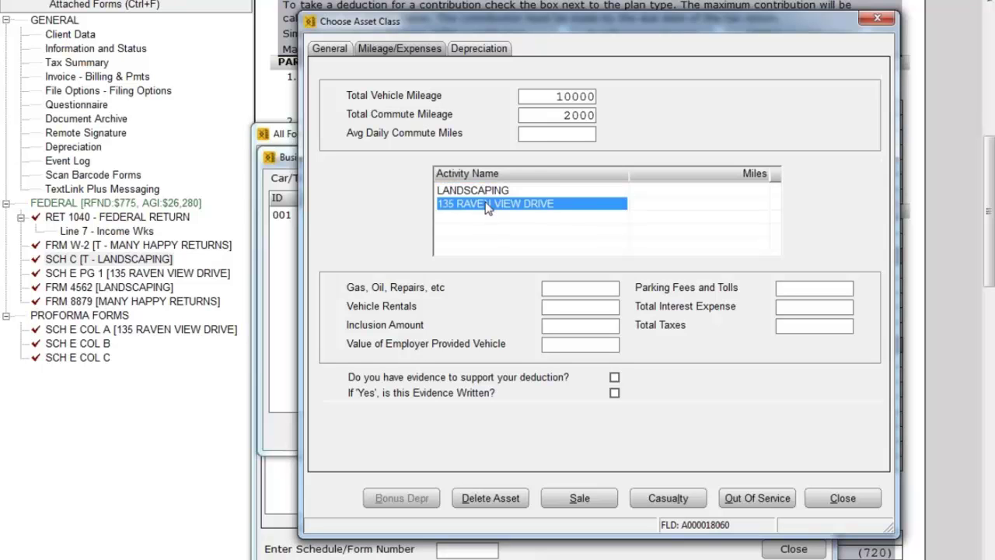
{"action": "left_click", "coordinate": [672, 191]}
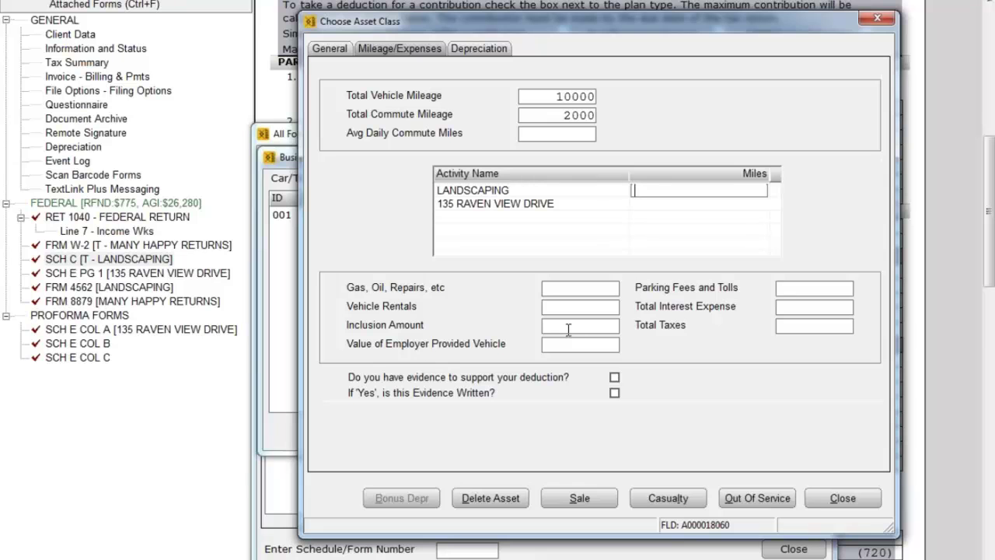
{"action": "type", "text": "5000"}
{"action": "key", "text": "Return"}
{"action": "type", "text": "5000"}
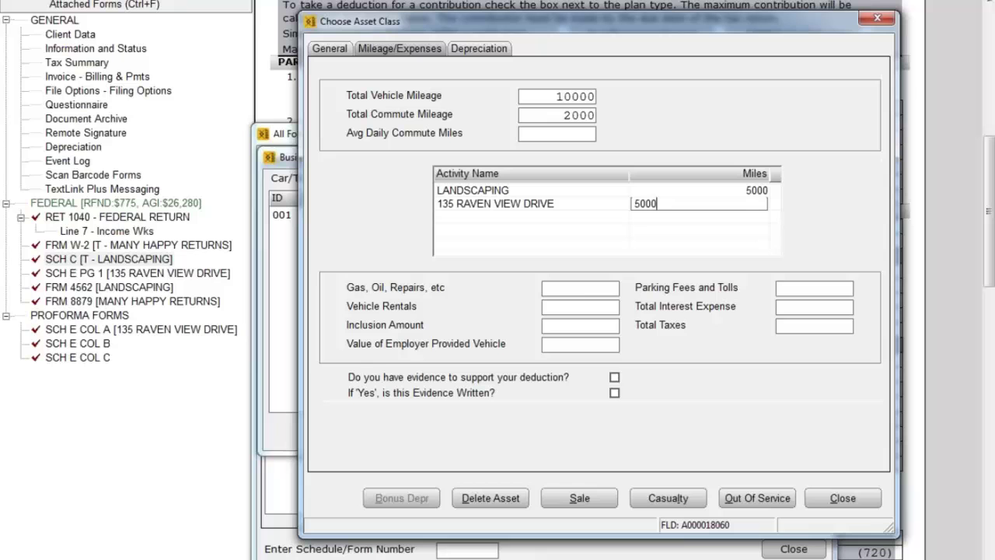
Enter 258 for gas, oil and repairs and 750 for parking and tolls, confirming written evidence.
{"action": "left_click", "coordinate": [584, 289]}
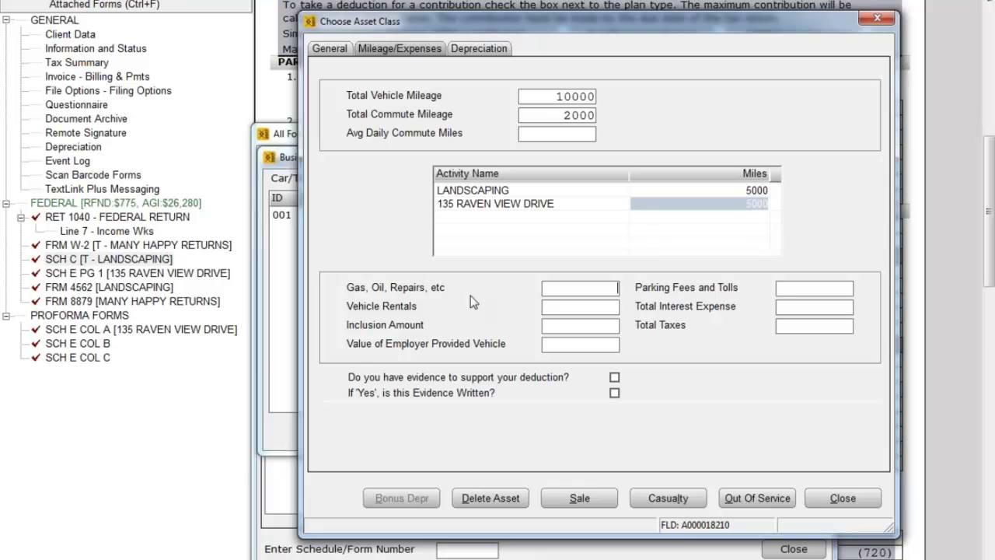
{"action": "type", "text": "258"}
{"action": "left_click", "coordinate": [812, 289]}
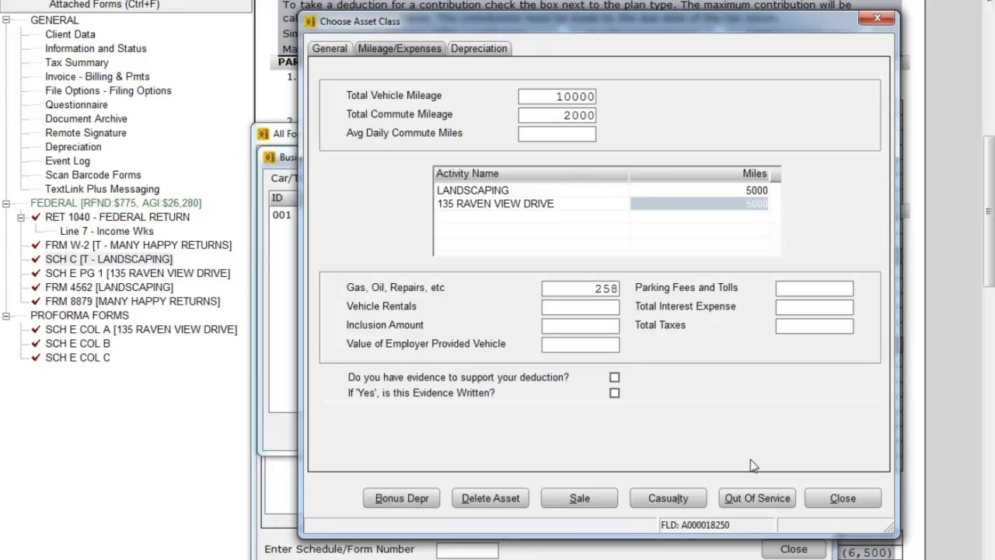
{"action": "type", "text": "750"}
{"action": "left_click", "coordinate": [614, 377]}
Confirm the F150's deduction evidence is written, triggering an Asset Error about total mileage.
{"action": "left_click", "coordinate": [614, 392]}
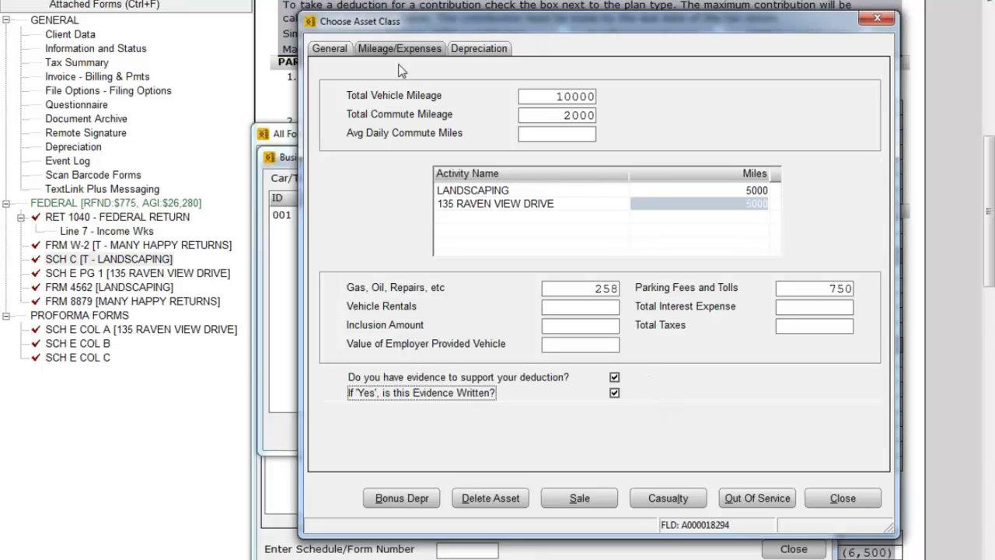
{"action": "left_click", "coordinate": [483, 50]}
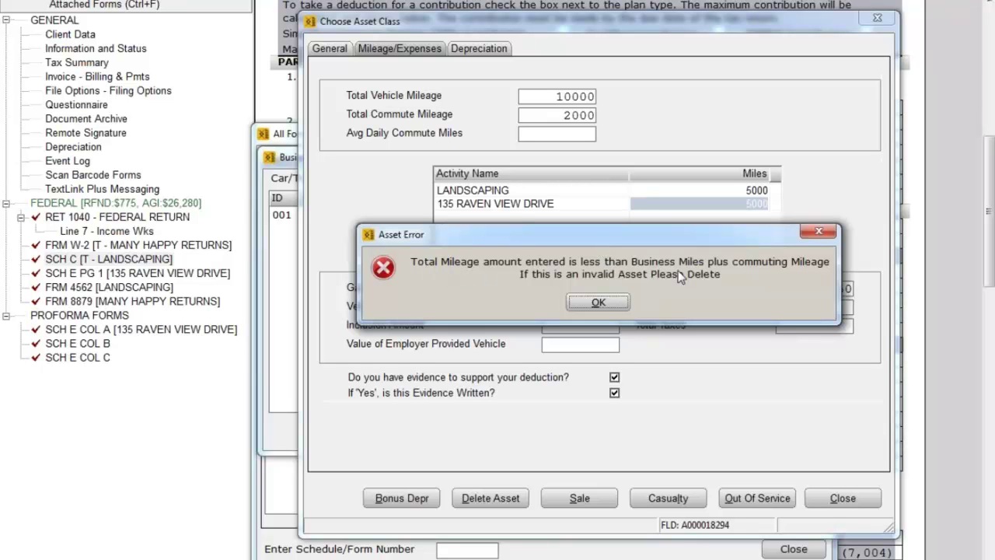
Move the Asset Error aside to check the F150's miles, then dismiss it.
{"action": "left_click_drag", "start_coordinate": [702, 234], "coordinate": [707, 274]}
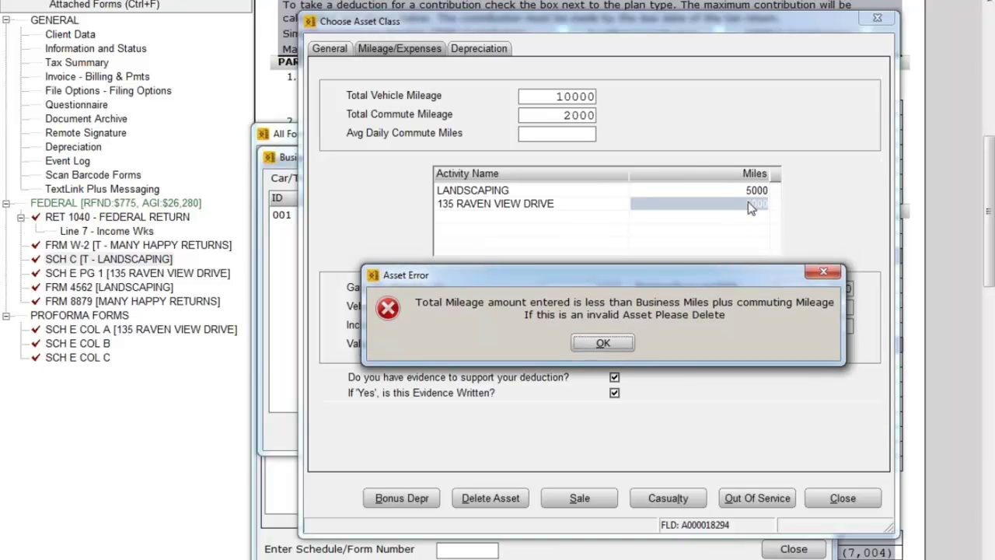
{"action": "left_click", "coordinate": [595, 132]}
{"action": "left_click", "coordinate": [611, 343]}
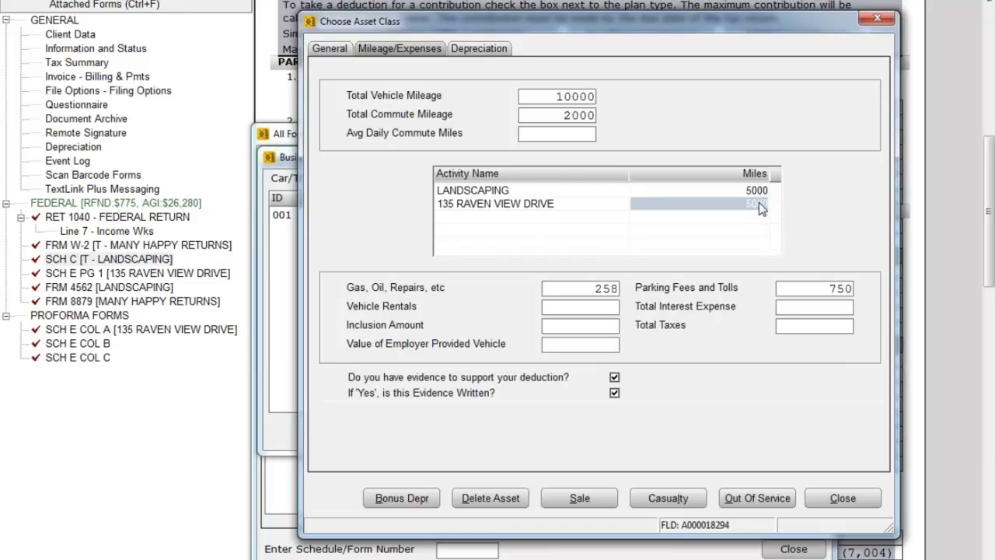
Change the F150's business miles to 4000 for LANDSCAPING and 600 for the rental property.
{"action": "left_click", "coordinate": [732, 190]}
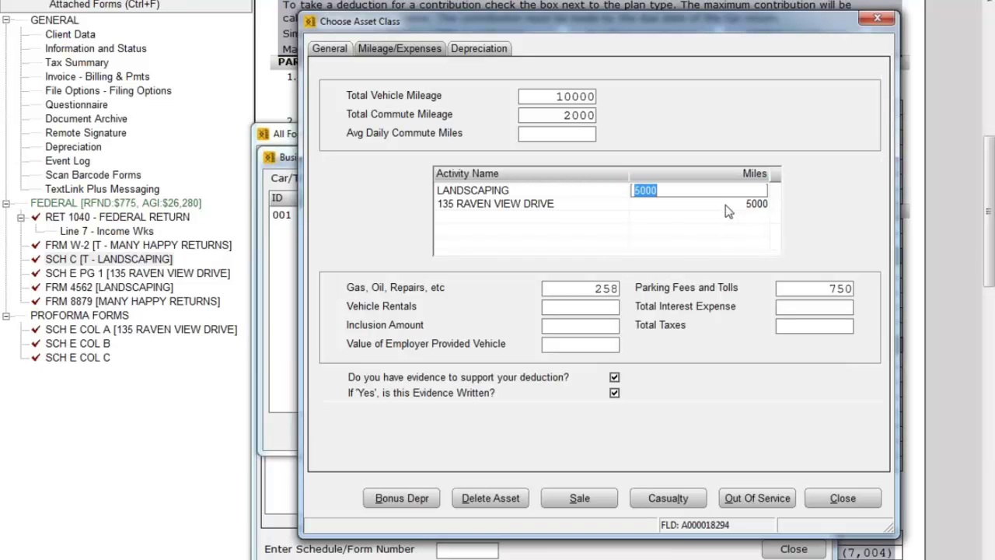
{"action": "type", "text": "4"}
{"action": "key", "text": "Return"}
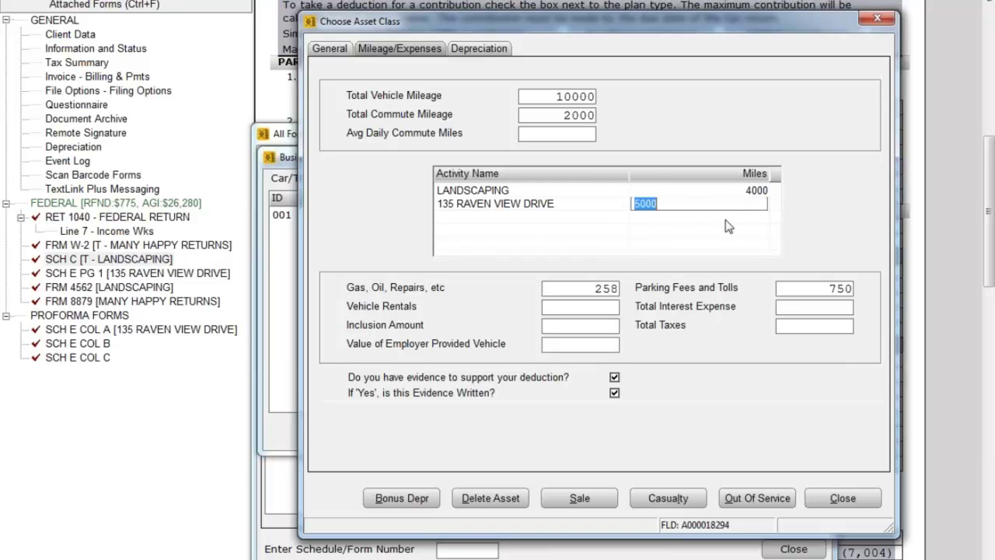
{"action": "type", "text": "6"}
{"action": "left_click", "coordinate": [705, 227]}
Review the General tab and the 10000 total mileage on Mileage/Expenses.
{"action": "left_click", "coordinate": [331, 50]}
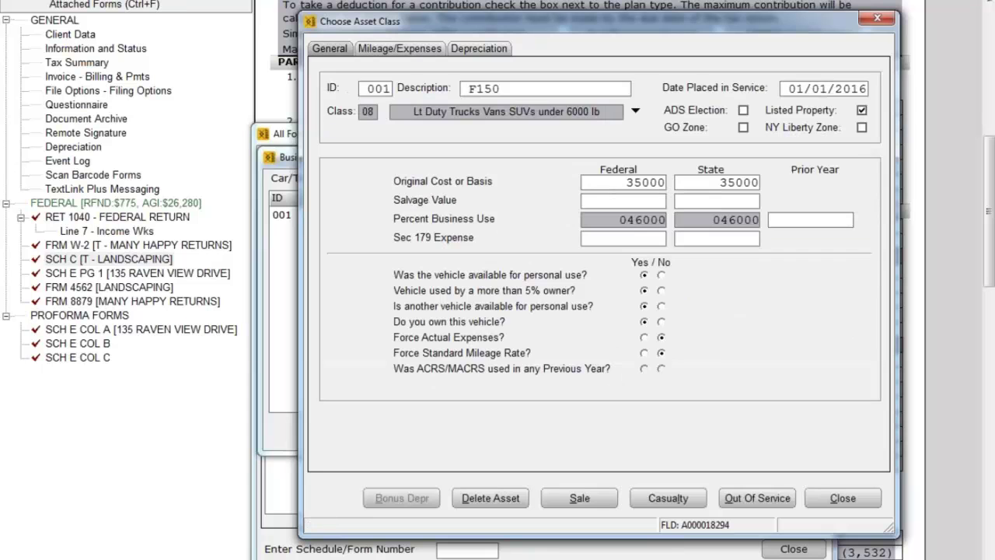
{"action": "left_click", "coordinate": [429, 49]}
{"action": "left_click", "coordinate": [555, 97]}
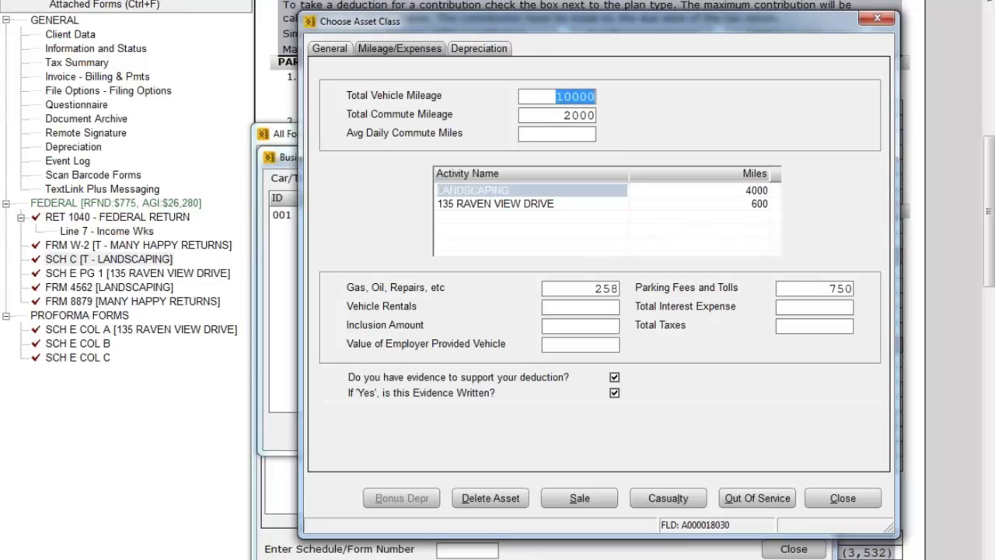
{"action": "left_click", "coordinate": [335, 47]}
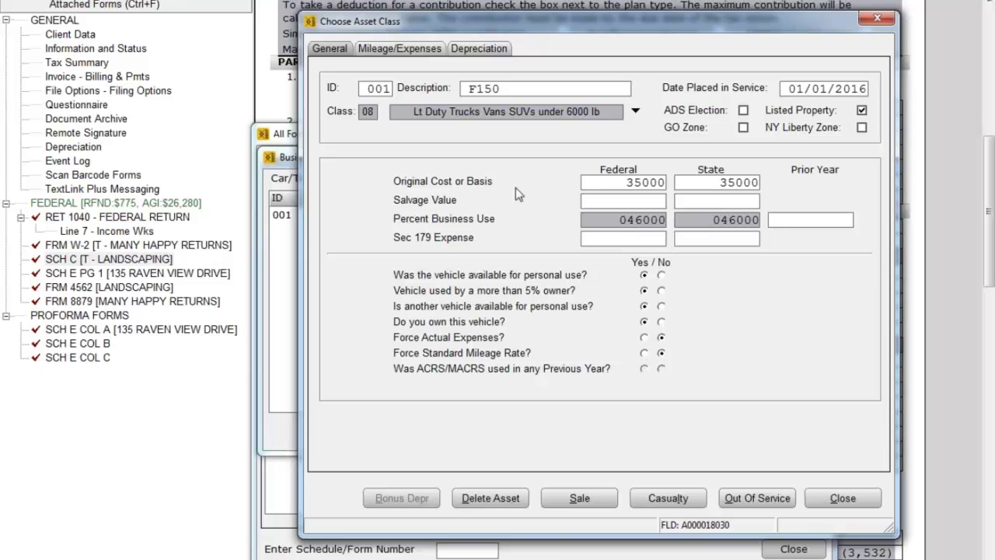
{"action": "left_click", "coordinate": [419, 52]}
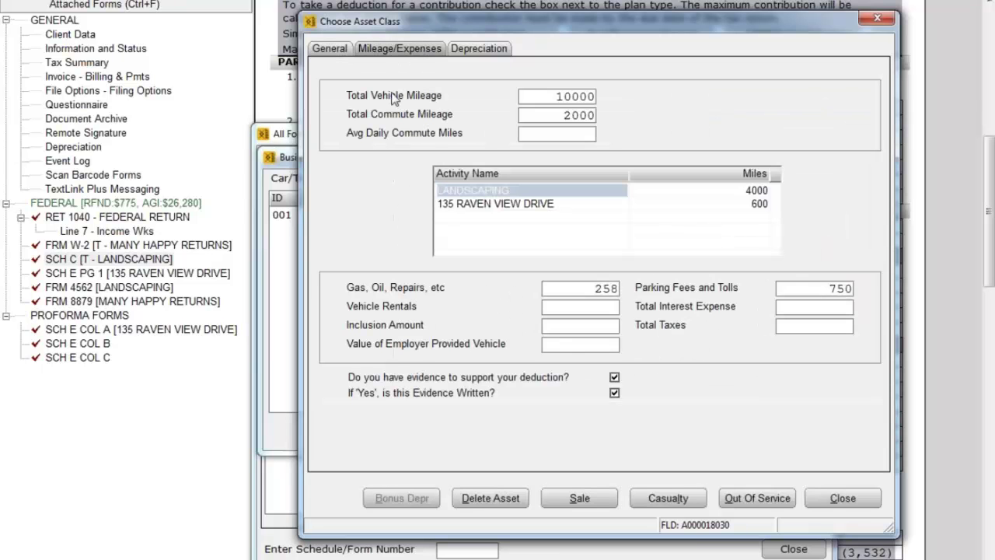
Close the vehicle asset windows and view Schedule E page 1 expenses, showing 422 auto expenses.
{"action": "left_click", "coordinate": [853, 498]}
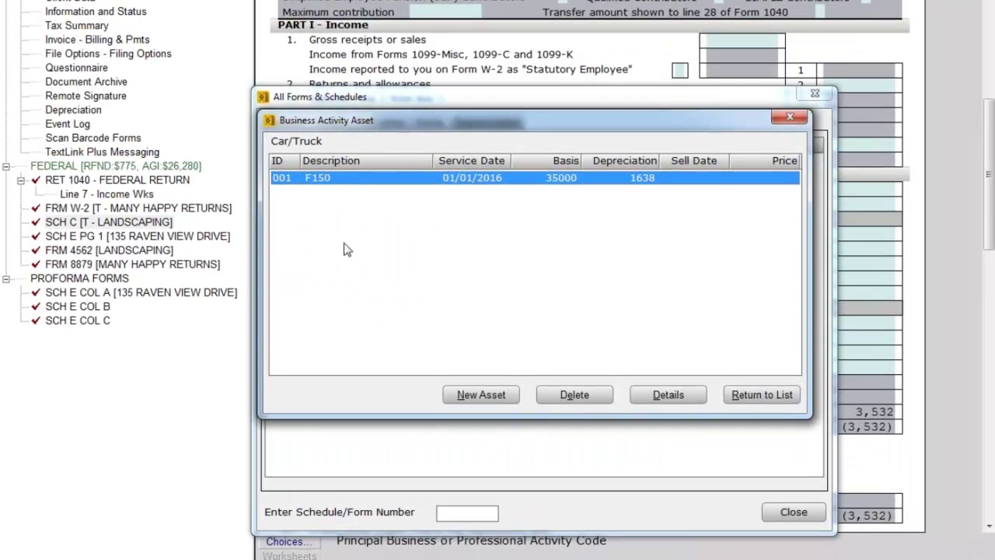
{"action": "left_click", "coordinate": [761, 395]}
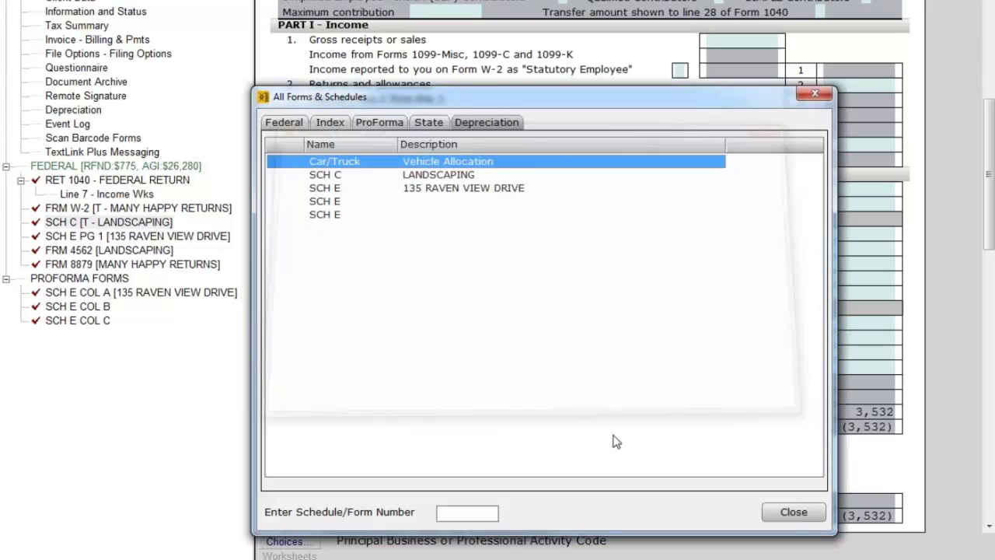
{"action": "left_click", "coordinate": [786, 518]}
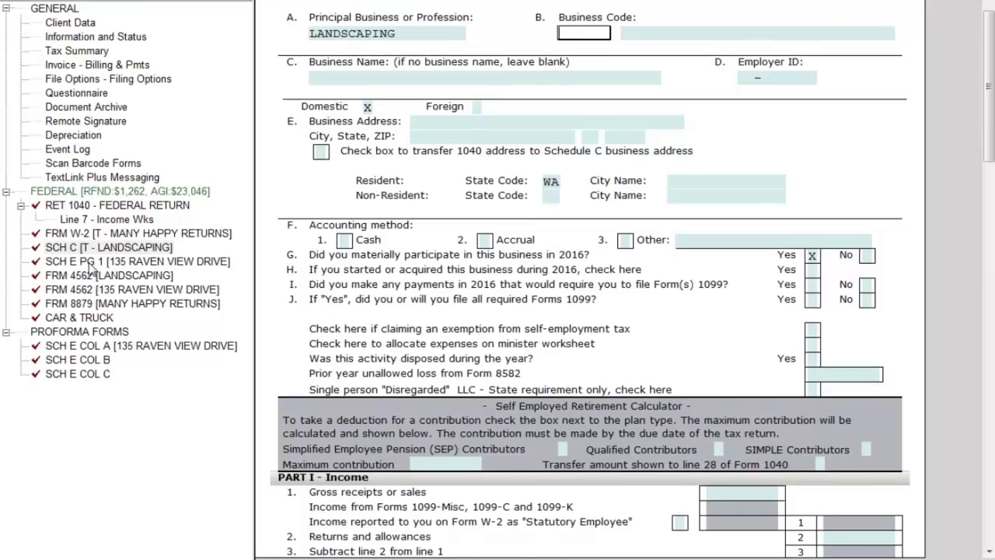
{"action": "left_click", "coordinate": [93, 237]}
{"action": "scroll", "coordinate": [484, 363], "scroll_direction": "down", "scroll_amount": 5}
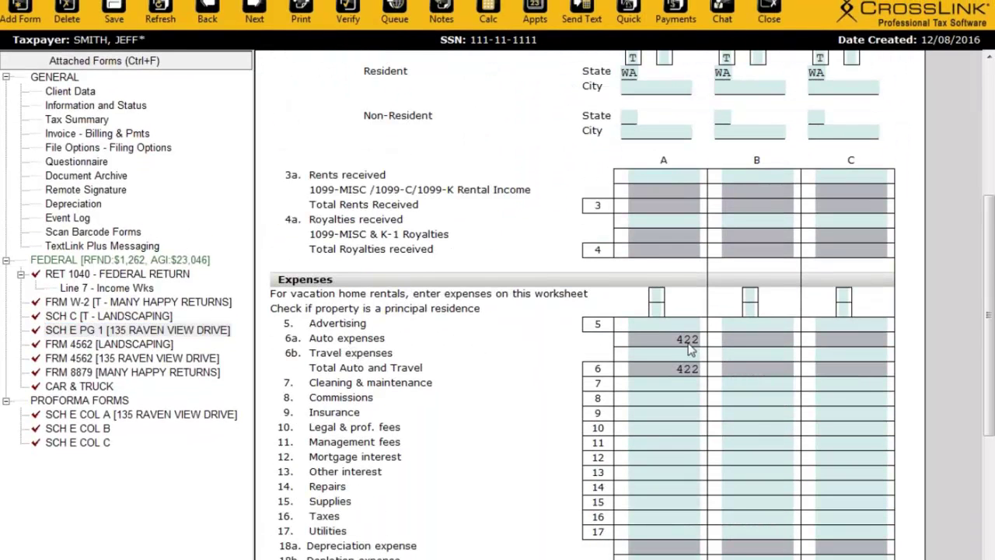
Check Schedule E's line 6a auto expenses and line 6 total auto and travel.
{"action": "left_click", "coordinate": [695, 342]}
{"action": "left_click", "coordinate": [688, 369]}
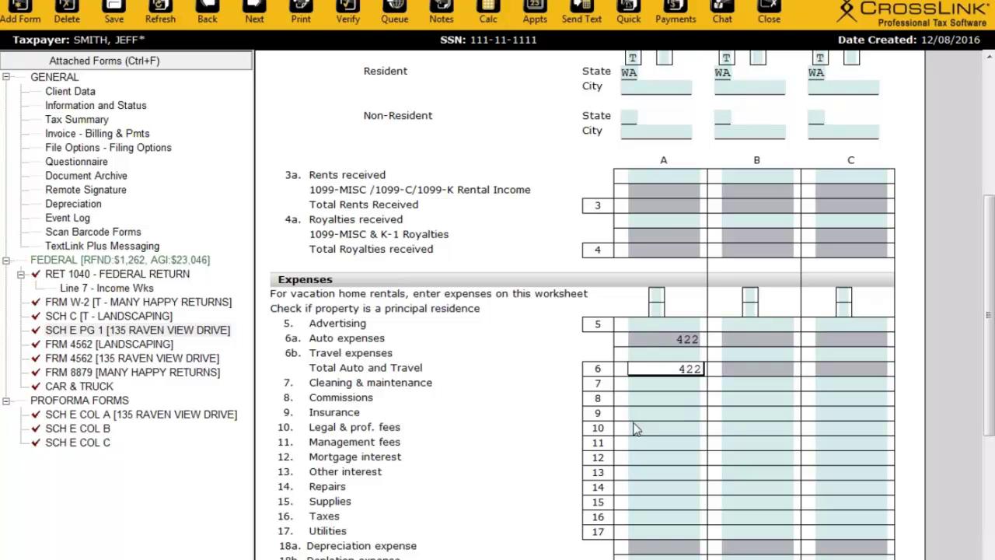
{"action": "scroll", "coordinate": [634, 429], "scroll_direction": "down", "scroll_amount": 1}
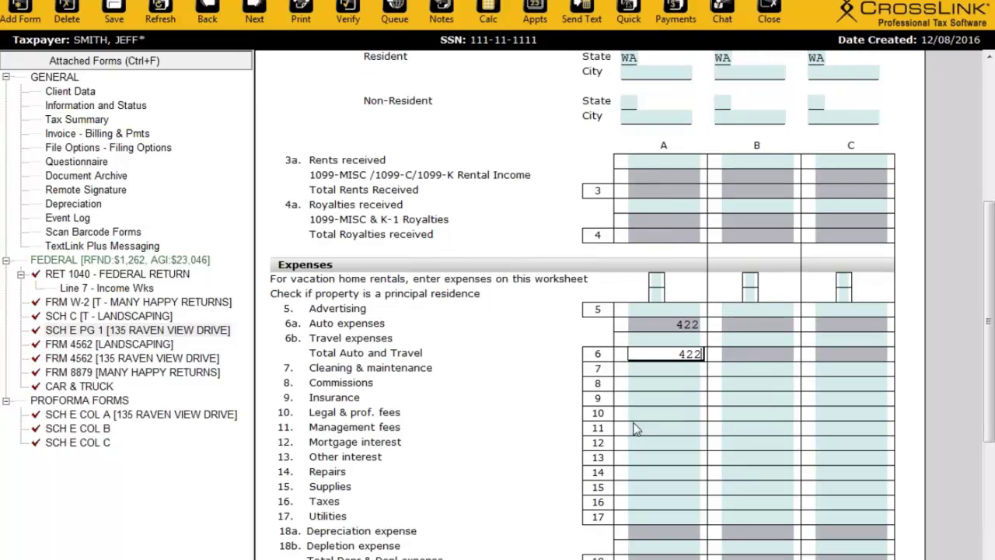
Open LANDSCAPING's Schedule C and review line 9 car and truck (2,812) and line 13 depreciation (720).
{"action": "left_click", "coordinate": [93, 319]}
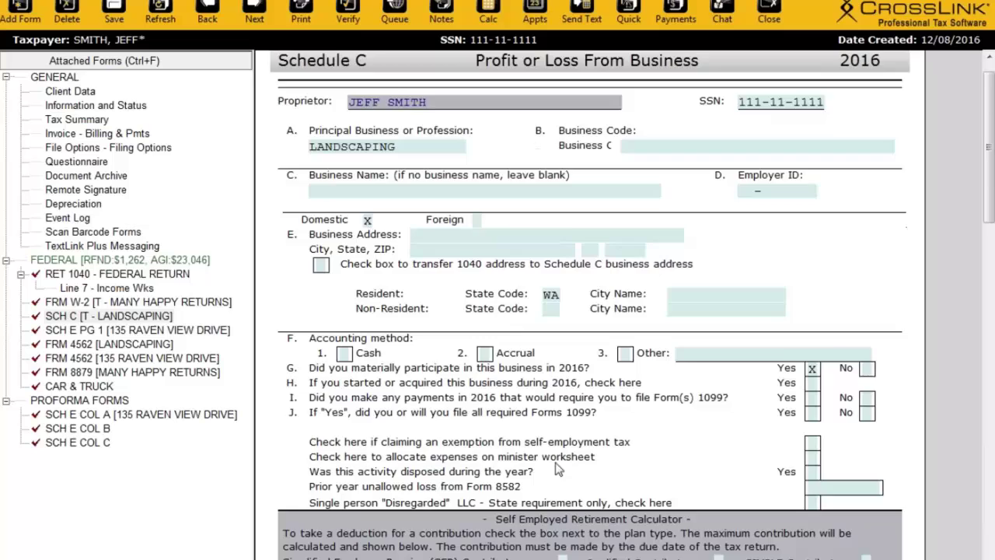
{"action": "scroll", "coordinate": [548, 462], "scroll_direction": "down", "scroll_amount": 4}
{"action": "scroll", "coordinate": [548, 461], "scroll_direction": "down", "scroll_amount": 20}
{"action": "left_click", "coordinate": [529, 373]}
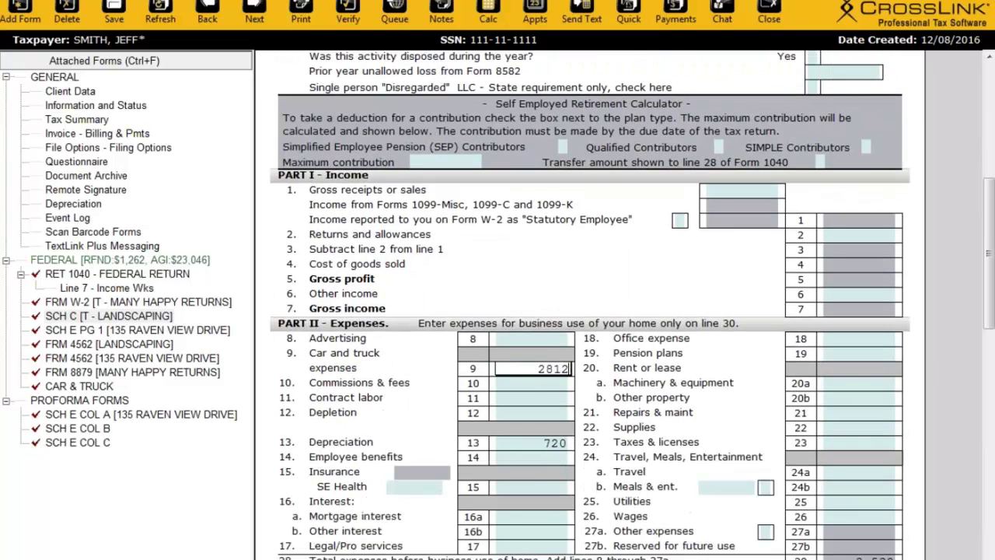
{"action": "left_click", "coordinate": [537, 443]}
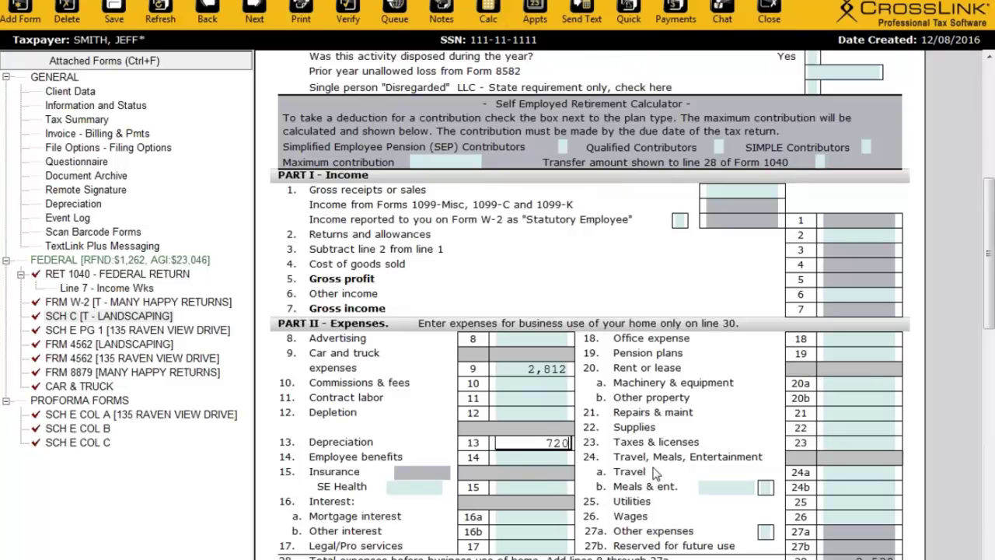
{"action": "scroll", "coordinate": [655, 474], "scroll_direction": "up", "scroll_amount": 2}
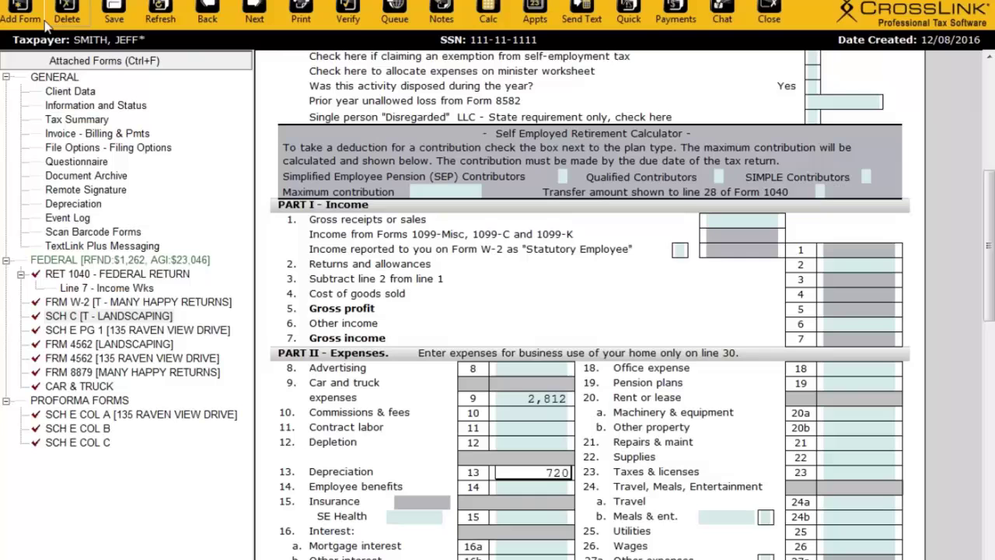
Open the forms list on its Depreciation tab and select the SCH C LANDSCAPING entry.
{"action": "left_click", "coordinate": [32, 23]}
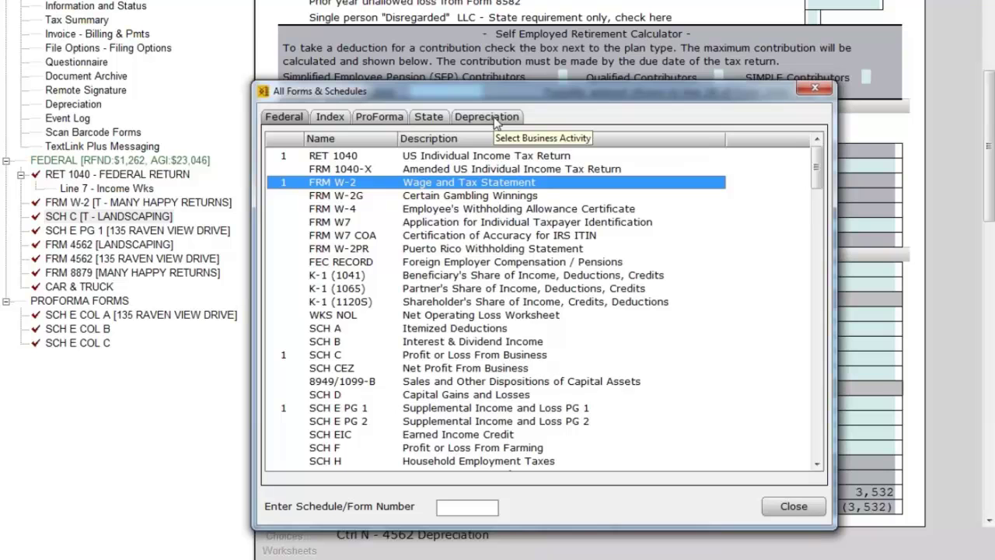
{"action": "left_click", "coordinate": [494, 118]}
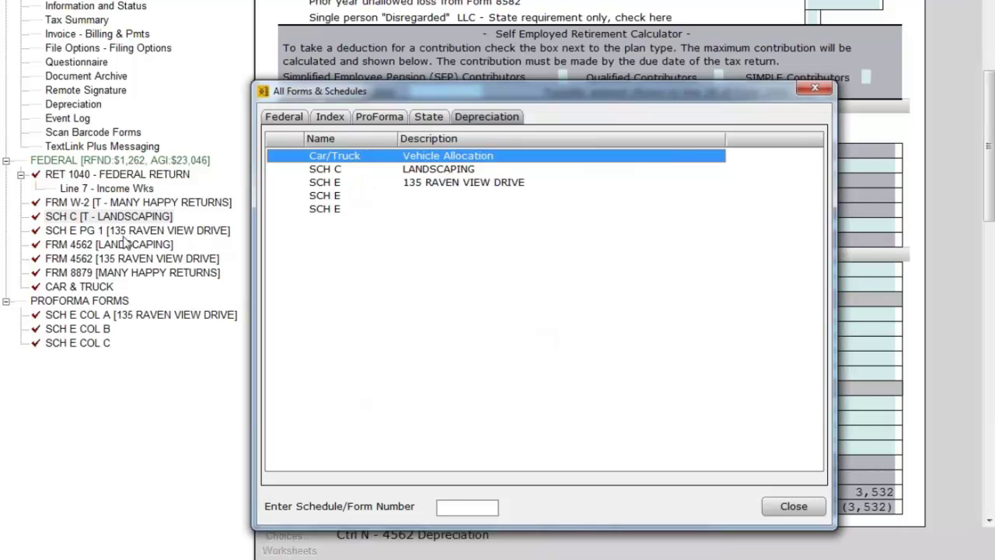
{"action": "left_click", "coordinate": [432, 169]}
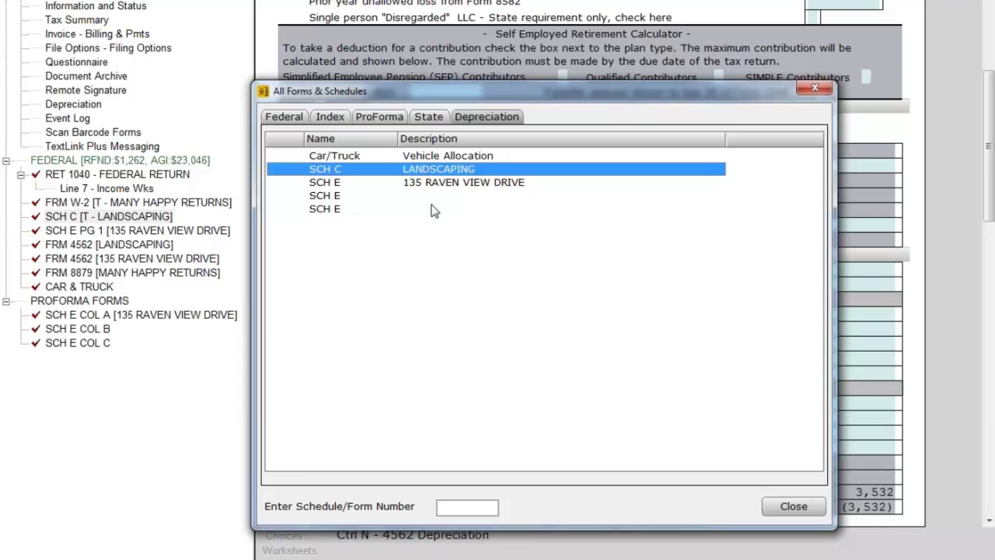
{"action": "double_click", "coordinate": [464, 173]}
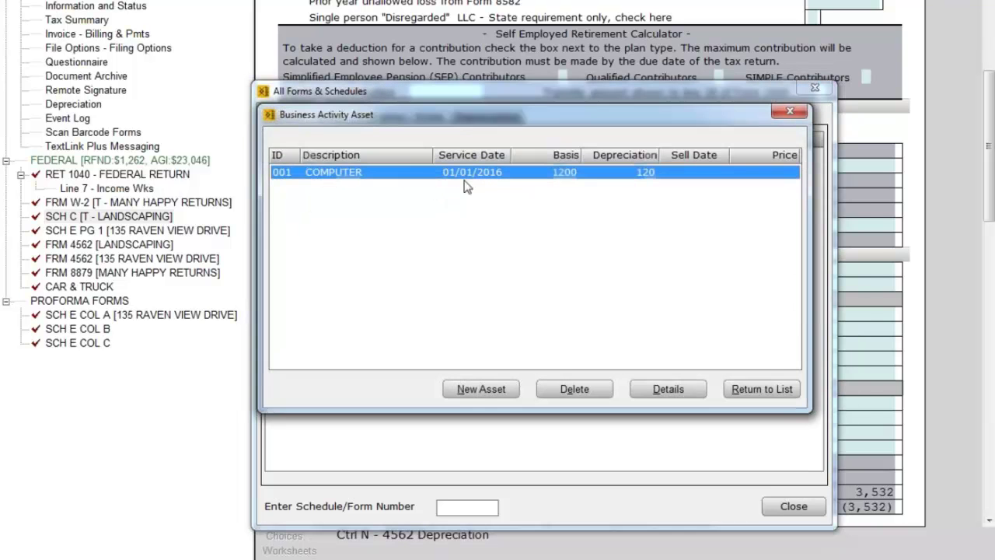
{"action": "left_click", "coordinate": [476, 390]}
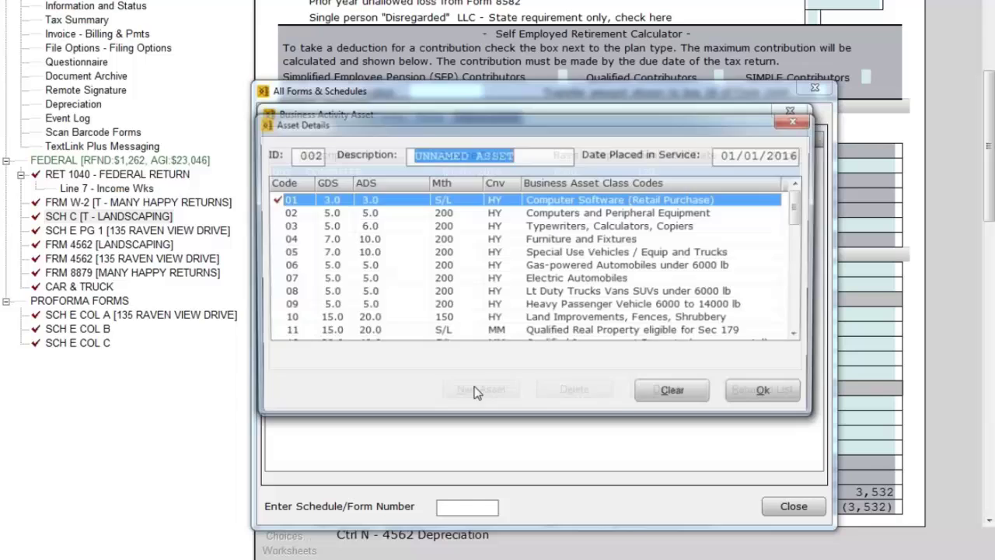
{"action": "left_click", "coordinate": [799, 397]}
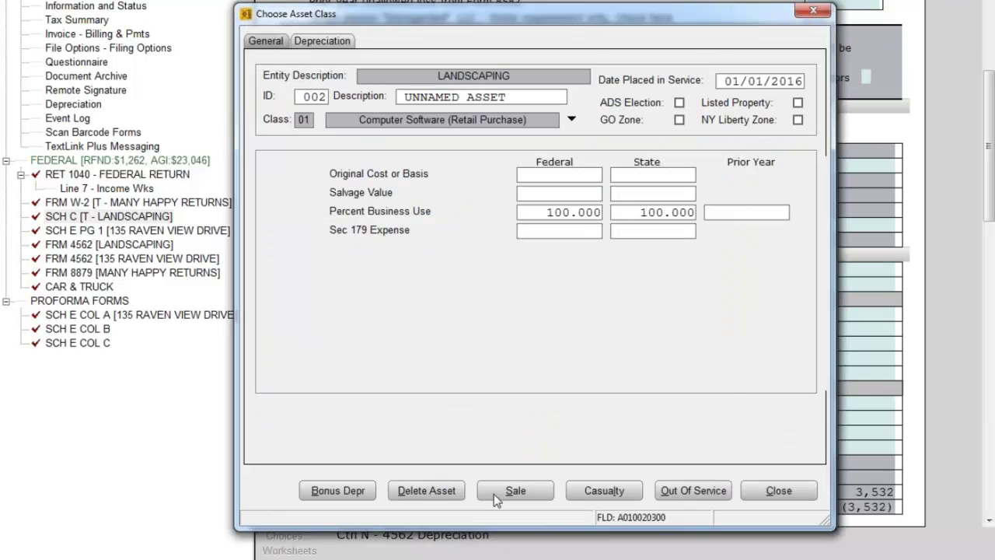
{"action": "left_click", "coordinate": [778, 491]}
{"action": "left_click", "coordinate": [725, 464]}
{"action": "left_click", "coordinate": [545, 294]}
{"action": "left_click", "coordinate": [777, 491]}
{"action": "left_click", "coordinate": [550, 295]}
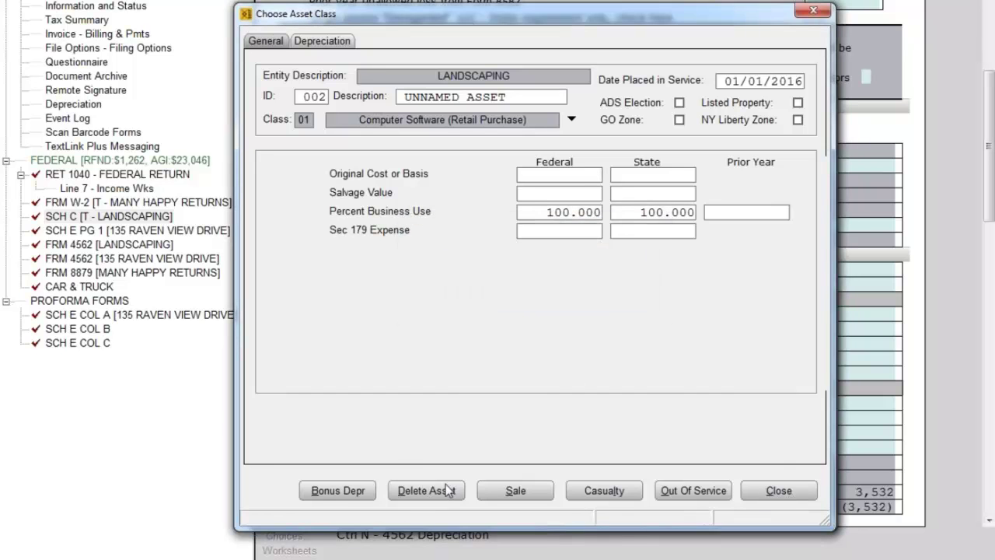
{"action": "left_click", "coordinate": [426, 490]}
{"action": "left_click", "coordinate": [519, 300]}
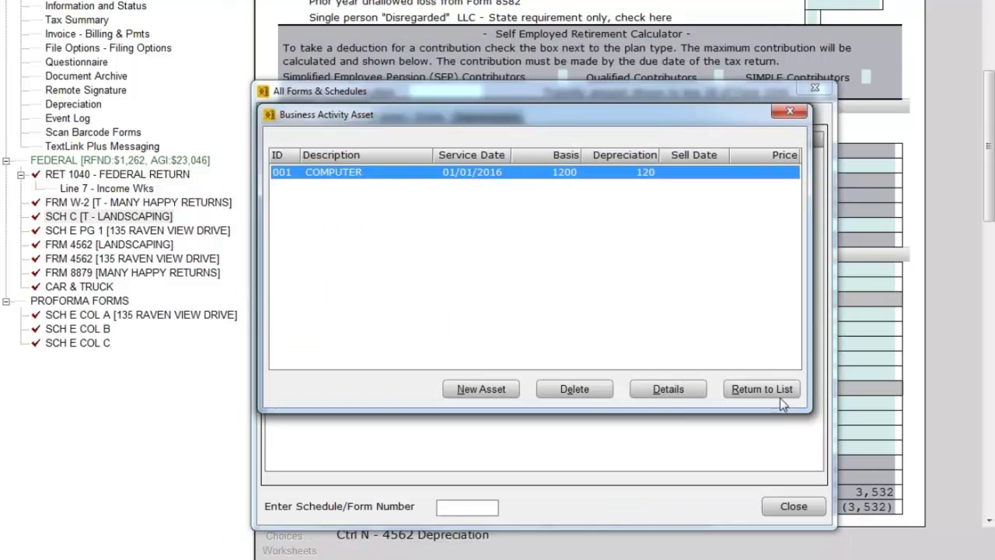
Create a new Car/Truck asset in the special use vehicles class with a 35000 cost.
{"action": "left_click", "coordinate": [762, 388]}
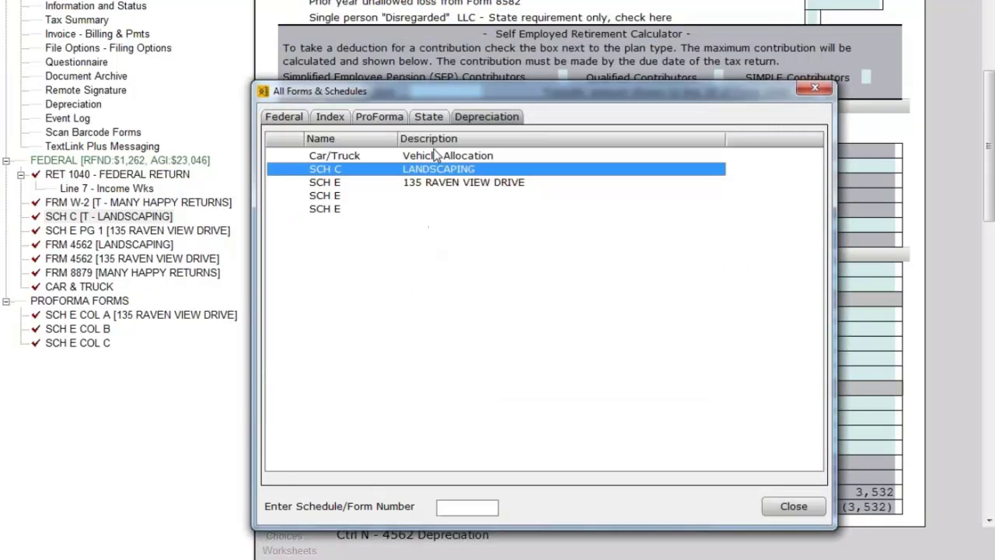
{"action": "left_click", "coordinate": [433, 157]}
{"action": "double_click", "coordinate": [434, 157]}
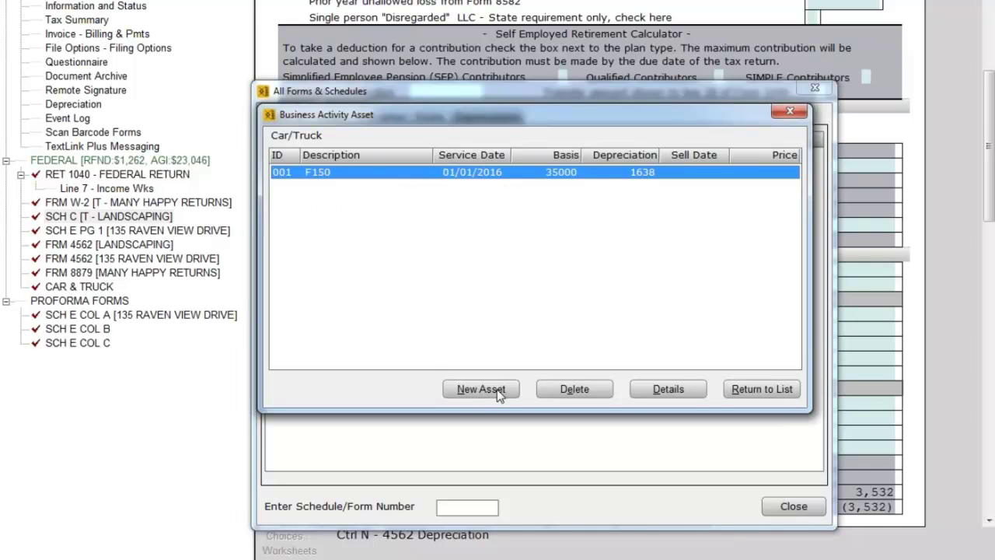
{"action": "left_click", "coordinate": [480, 388]}
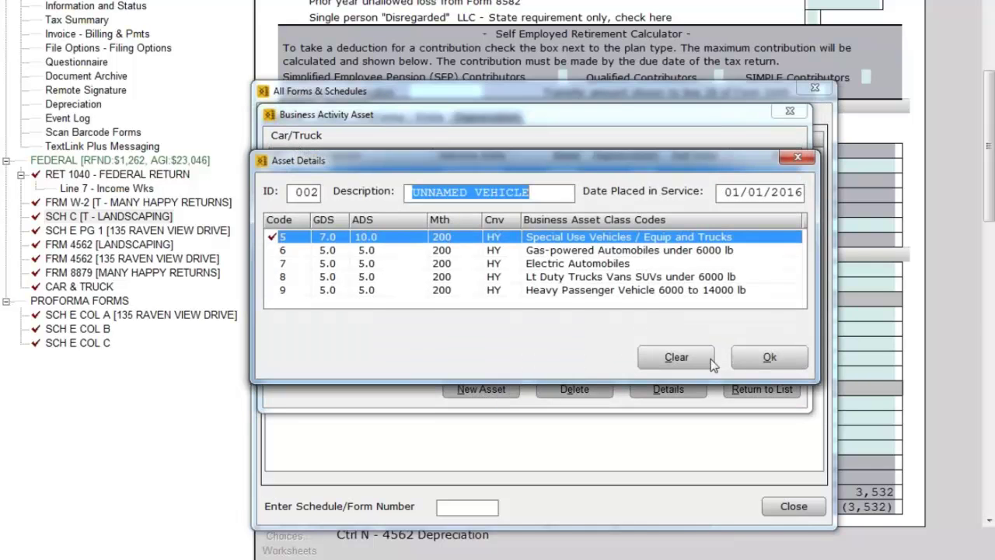
{"action": "left_click", "coordinate": [768, 358]}
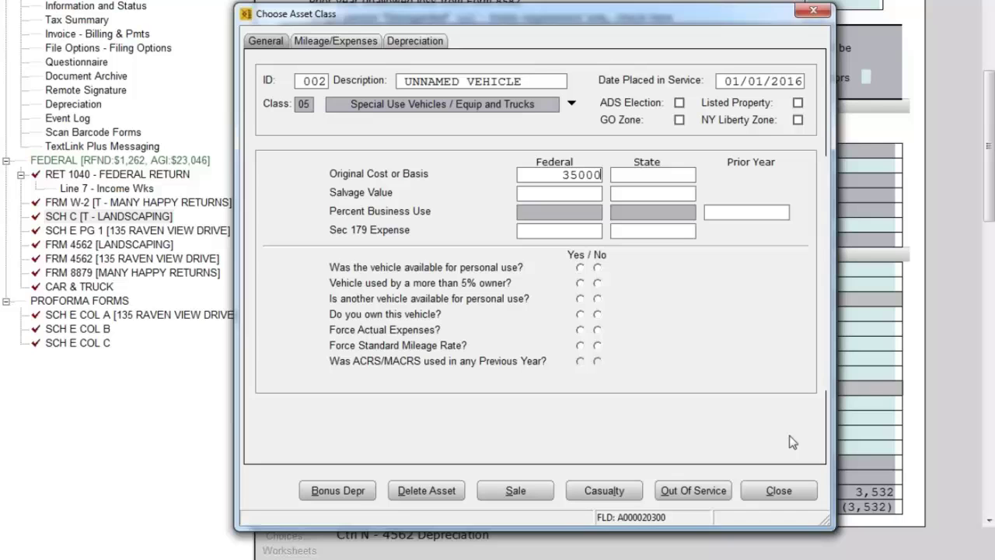
{"action": "key", "text": "Tab"}
Answer Yes to personal use, 5% owner, other vehicle and ownership; No to both forcing options.
{"action": "left_click", "coordinate": [580, 268]}
{"action": "left_click", "coordinate": [580, 283]}
{"action": "left_click", "coordinate": [580, 299]}
{"action": "left_click", "coordinate": [580, 314]}
{"action": "left_click", "coordinate": [597, 329]}
{"action": "left_click", "coordinate": [597, 345]}
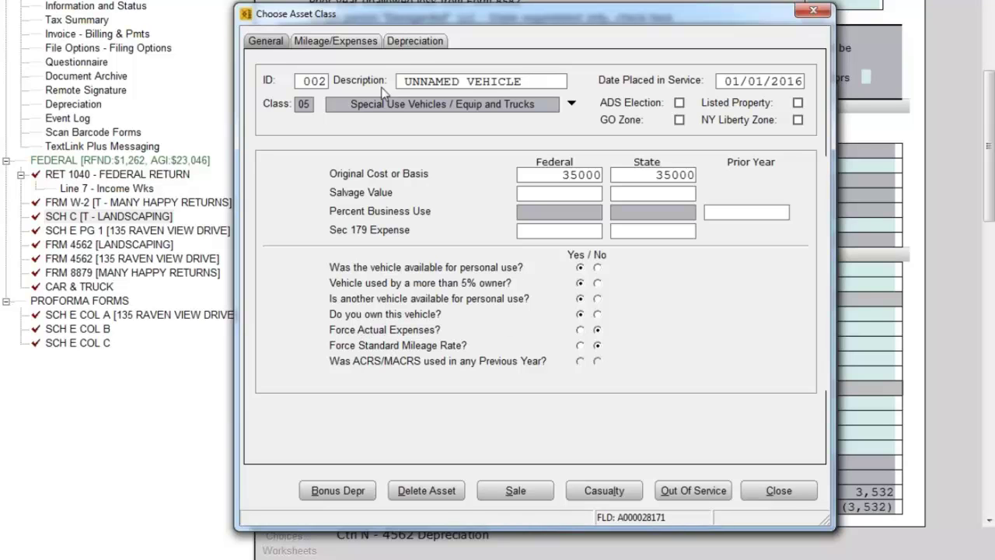
Enter 1000 total miles for the new vehicle: 500 for LANDSCAPING and 40 for the rental.
{"action": "left_click", "coordinate": [362, 42]}
{"action": "left_click", "coordinate": [474, 91]}
{"action": "type", "text": "1000"}
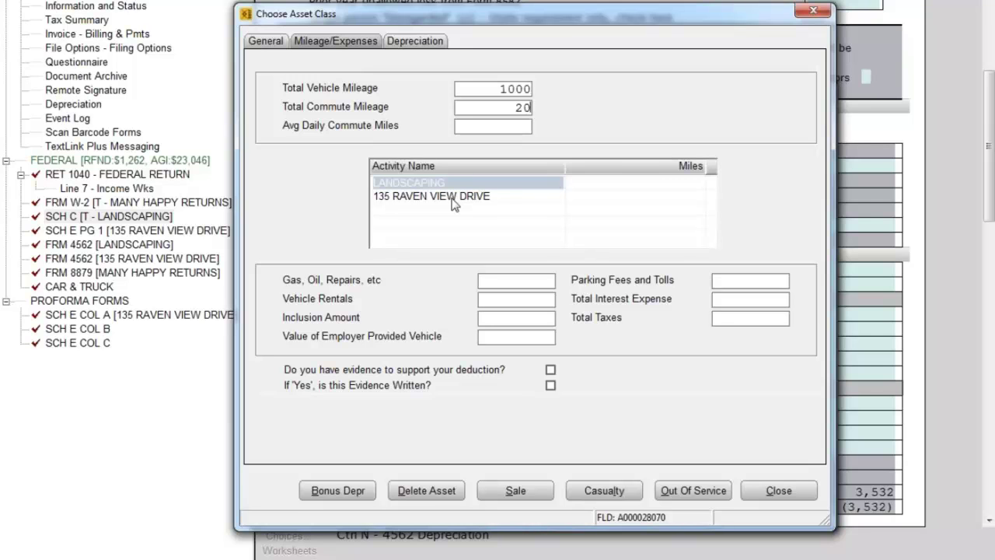
{"action": "left_click", "coordinate": [636, 183]}
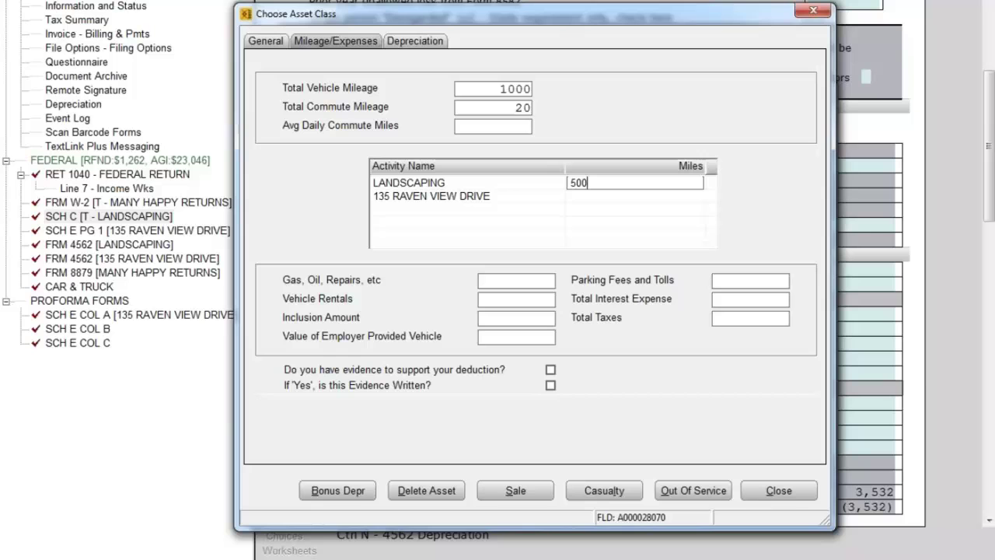
{"action": "key", "text": "Return"}
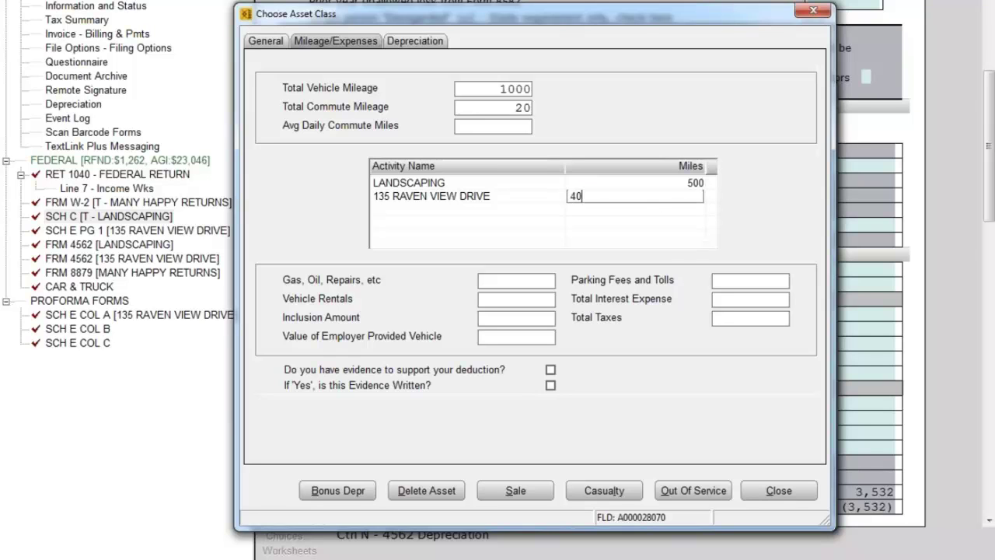
{"action": "type", "text": "40"}
{"action": "key", "text": "Return"}
Add 150 in gas, oil and repairs, confirm written evidence, and save the asset.
{"action": "left_click", "coordinate": [519, 280]}
{"action": "type", "text": "150"}
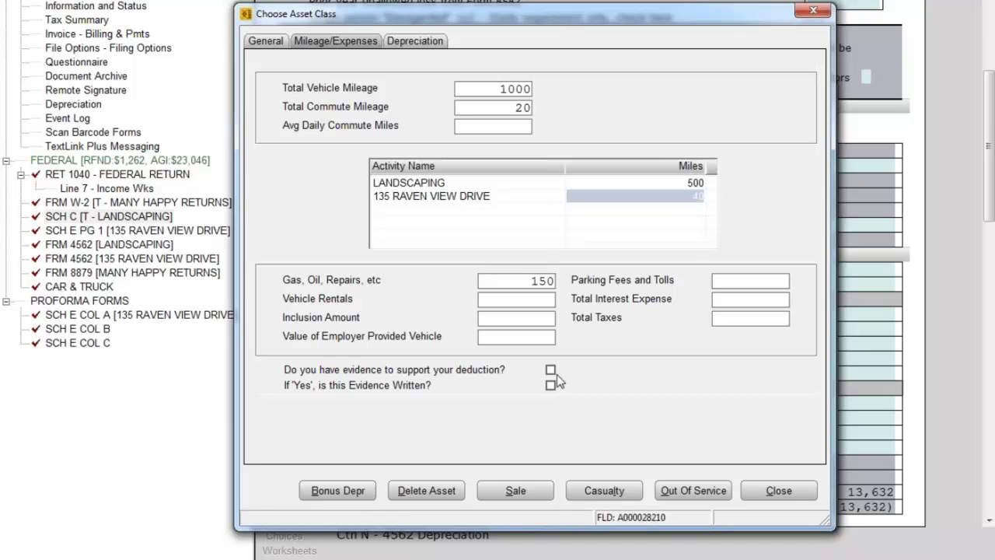
{"action": "left_click", "coordinate": [551, 370]}
{"action": "left_click", "coordinate": [552, 385]}
{"action": "left_click", "coordinate": [780, 491]}
{"action": "left_click", "coordinate": [707, 459]}
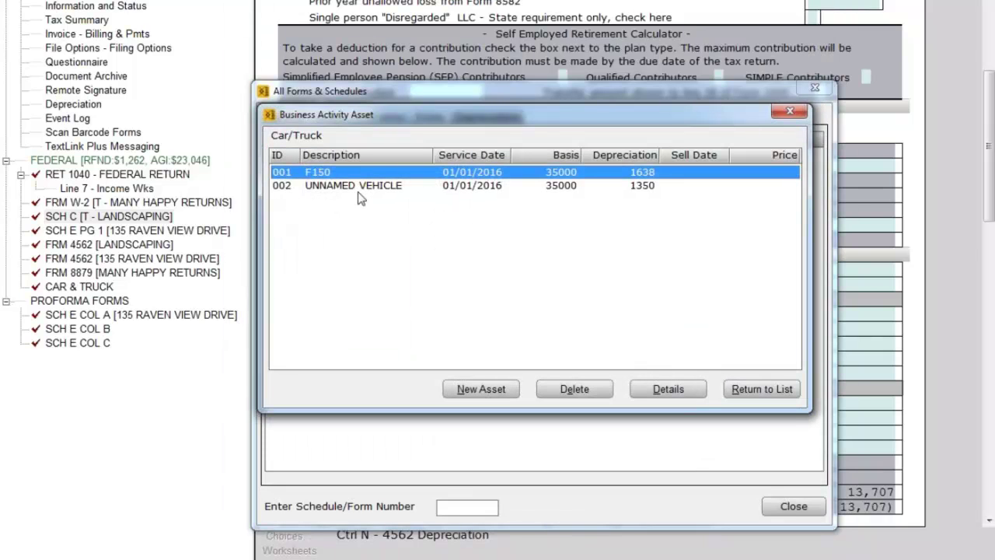
Rename asset 002 from UNNAMED VEHICLE to CIVIC and save it.
{"action": "left_click", "coordinate": [351, 187]}
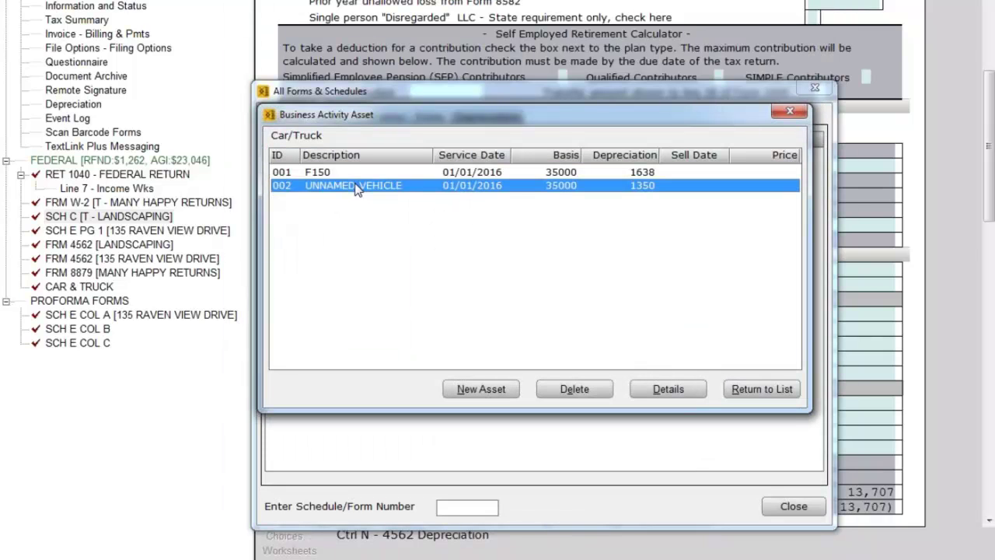
{"action": "double_click", "coordinate": [355, 188]}
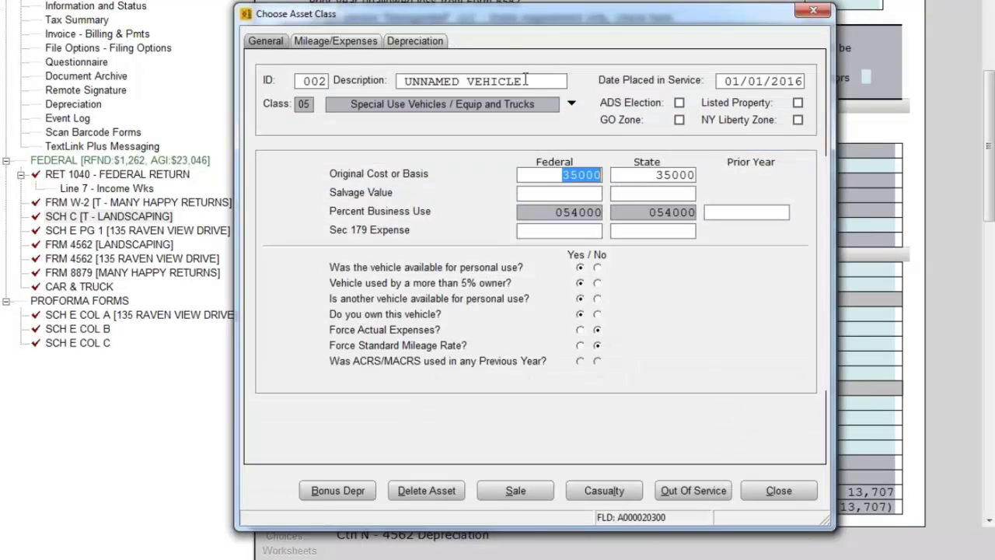
{"action": "left_click_drag", "start_coordinate": [460, 81], "coordinate": [566, 81]}
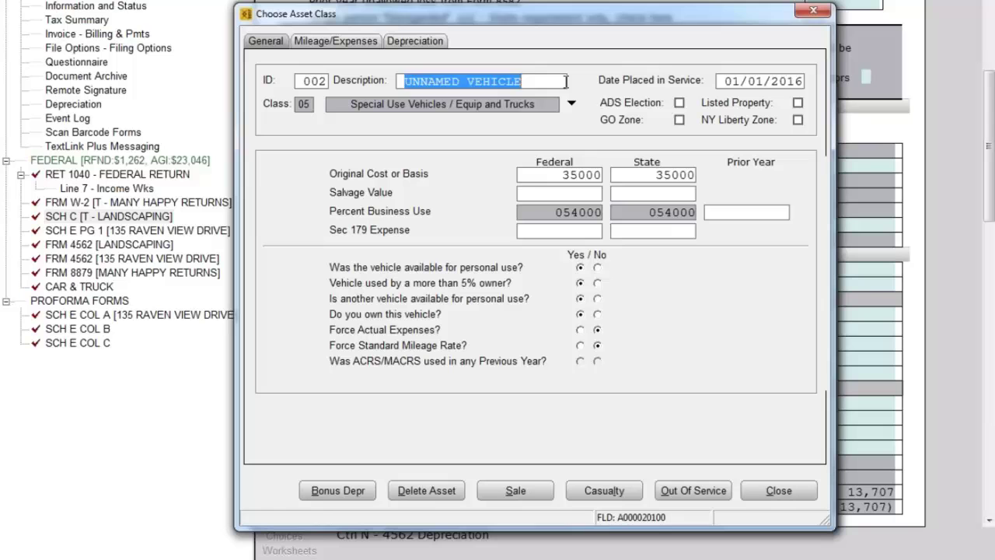
{"action": "type", "text": "CIVIC"}
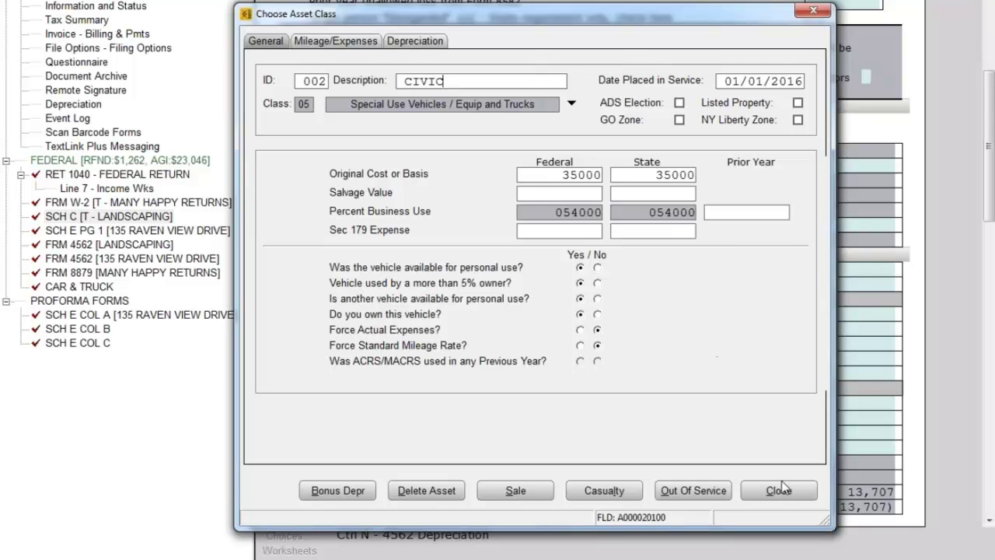
{"action": "left_click", "coordinate": [780, 490]}
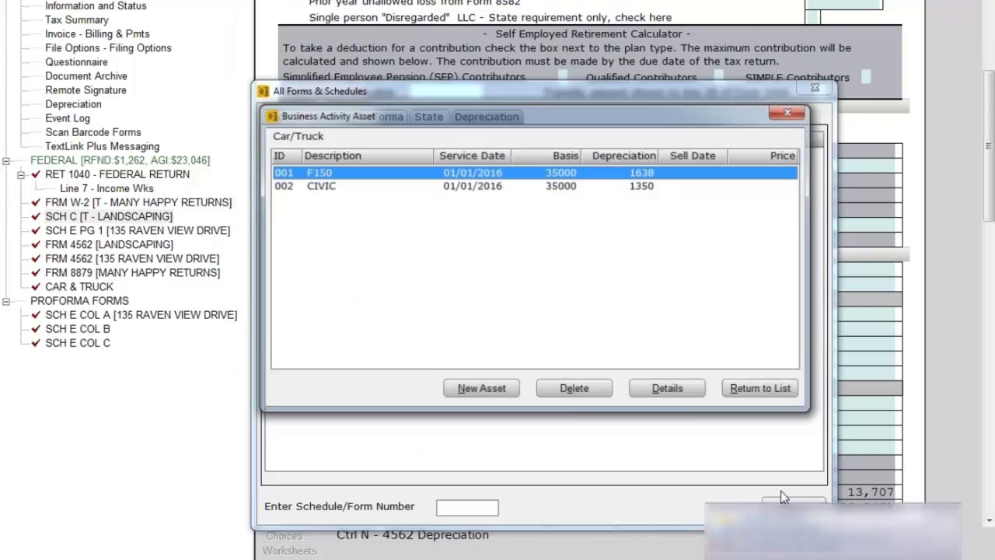
{"action": "left_click", "coordinate": [314, 187]}
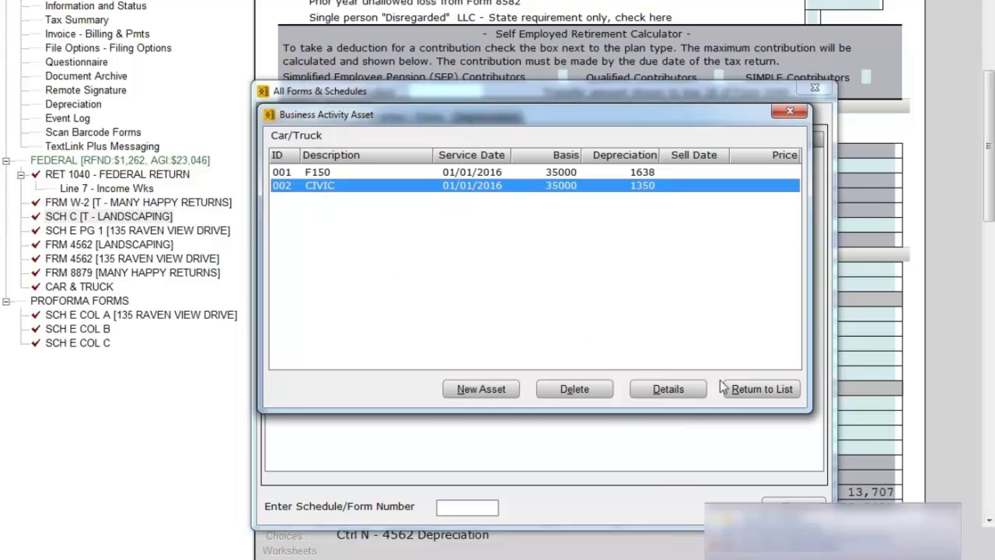
Leave the forms lists and open Depreciation in the tree to view the updated Schedule C totals.
{"action": "left_click", "coordinate": [790, 115]}
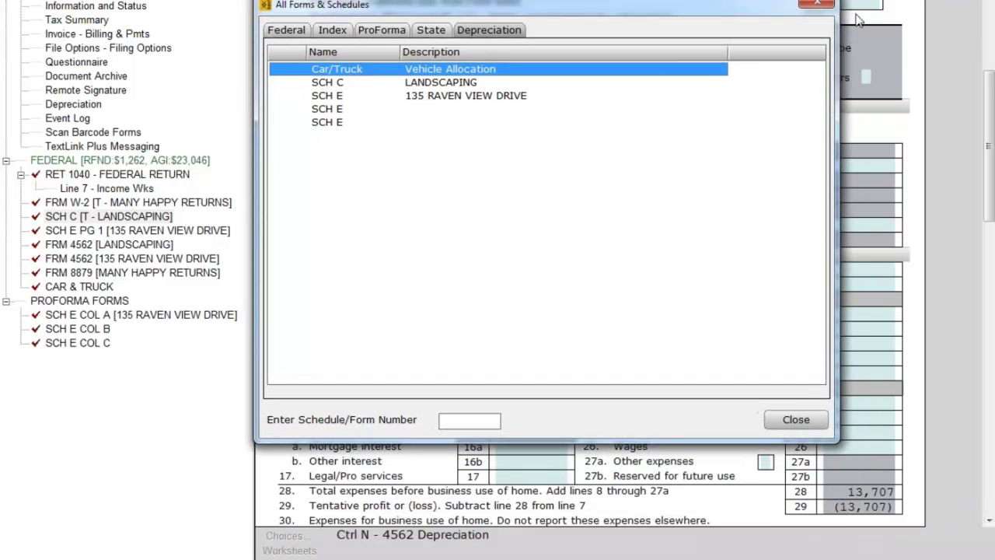
{"action": "left_click", "coordinate": [816, 8]}
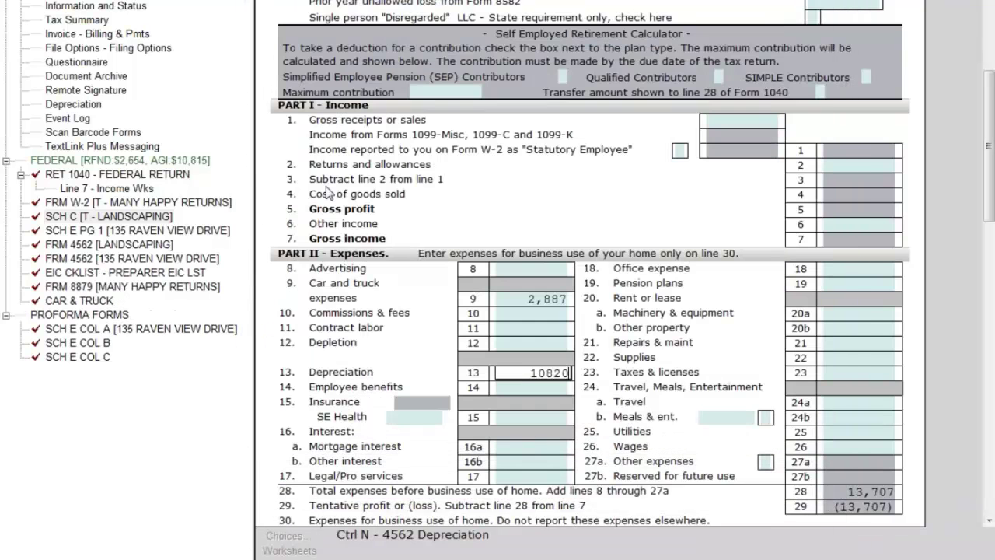
{"action": "left_click", "coordinate": [92, 102]}
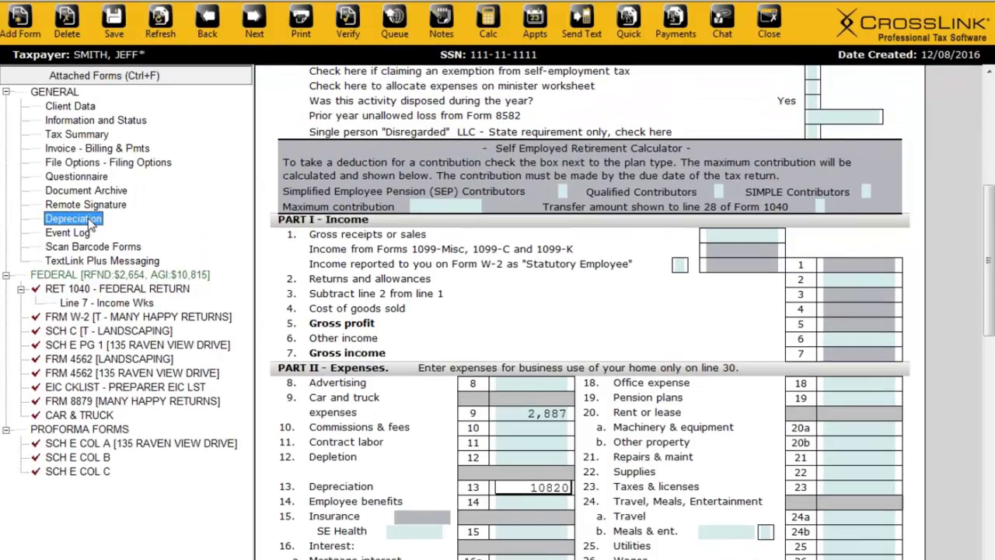